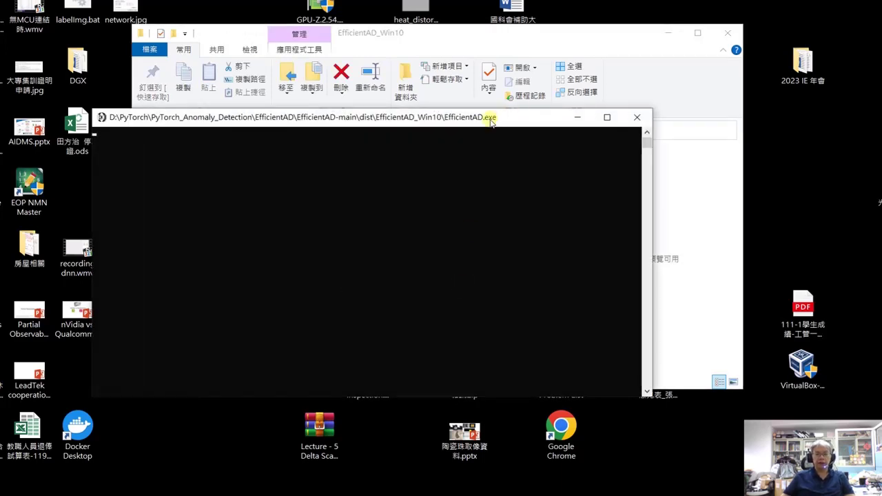
# - Move the console window aside and position the EfficientAD window so its training parameters are fully in view
pyautogui.moveTo(487, 121); pyautogui.dragTo(419, 57)
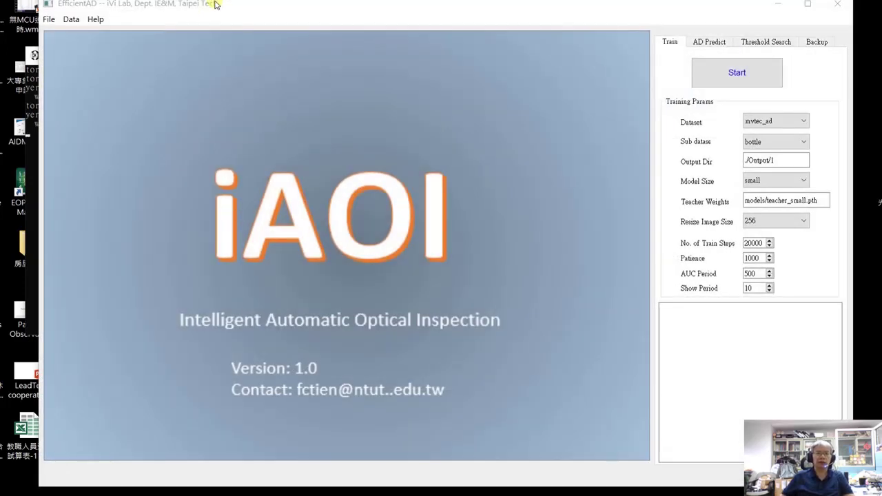
pyautogui.moveTo(250, 14); pyautogui.dragTo(449, 178)
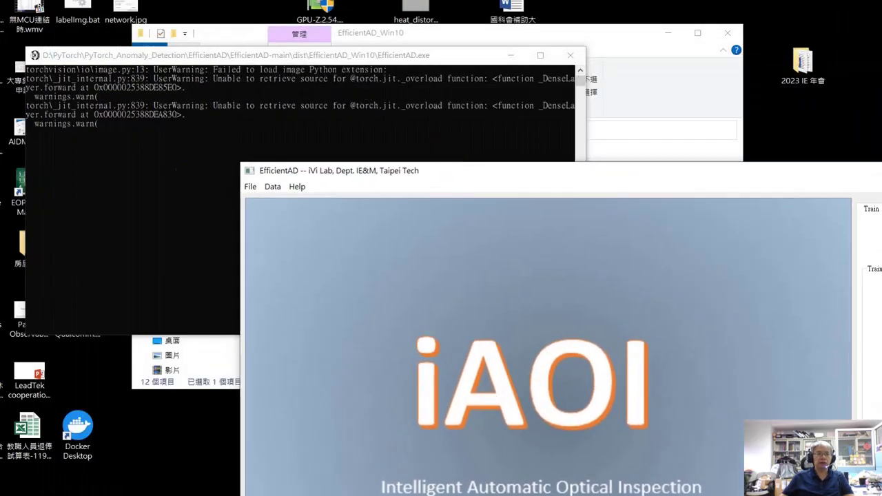
pyautogui.moveTo(559, 179); pyautogui.dragTo(351, 34)
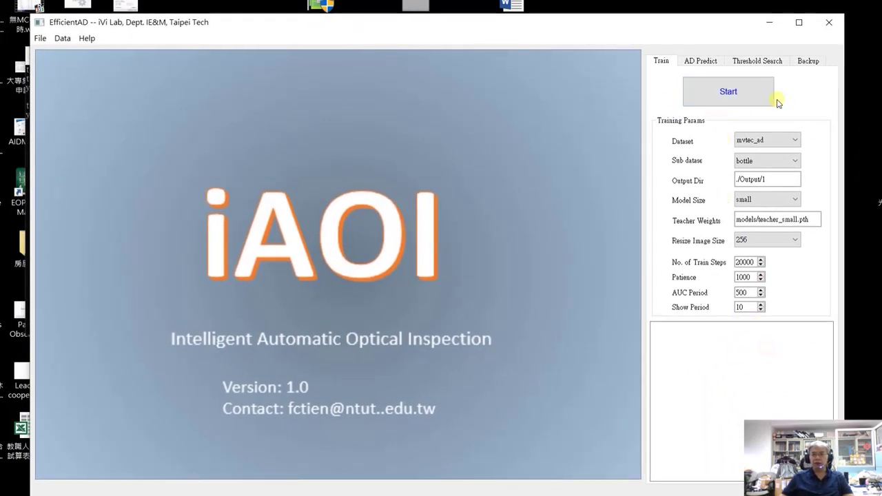
# - Check the available datasets, keeping mvtec_ad as the training dataset, and choose bottle as the sub dataset
pyautogui.click(796, 142)
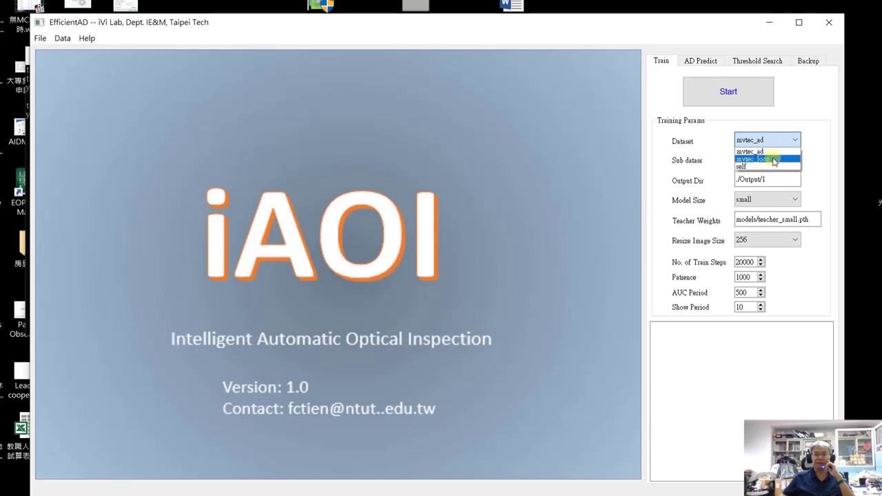
pyautogui.click(811, 149)
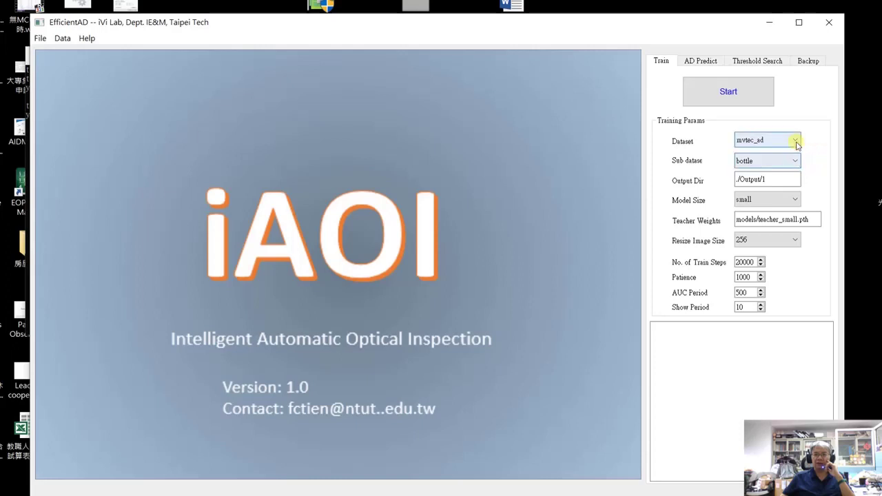
pyautogui.click(795, 161)
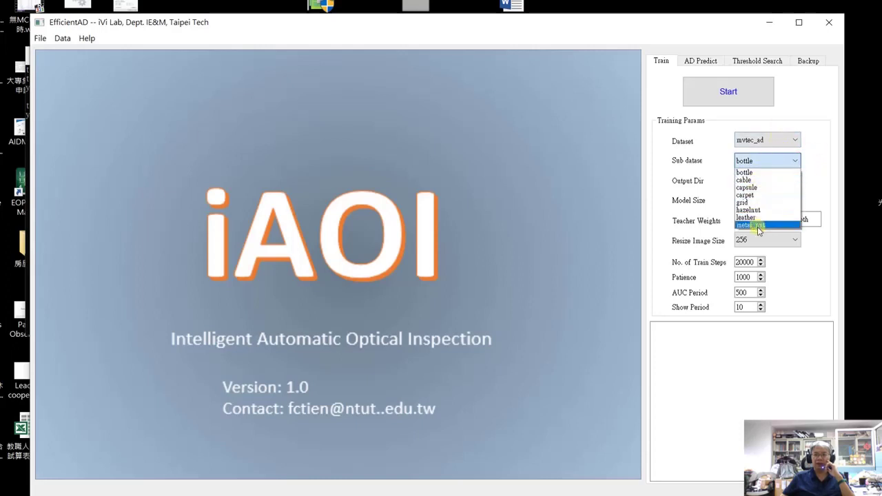
pyautogui.click(760, 172)
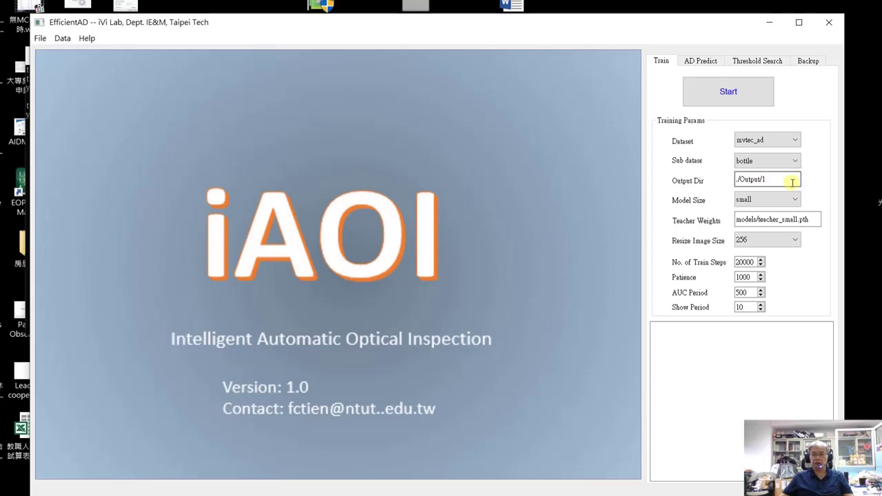
# - Set the training output directory to ./Output/bottle_3
pyautogui.click(792, 179)
pyautogui.press('BackSpace')
pyautogui.write('bottle_')
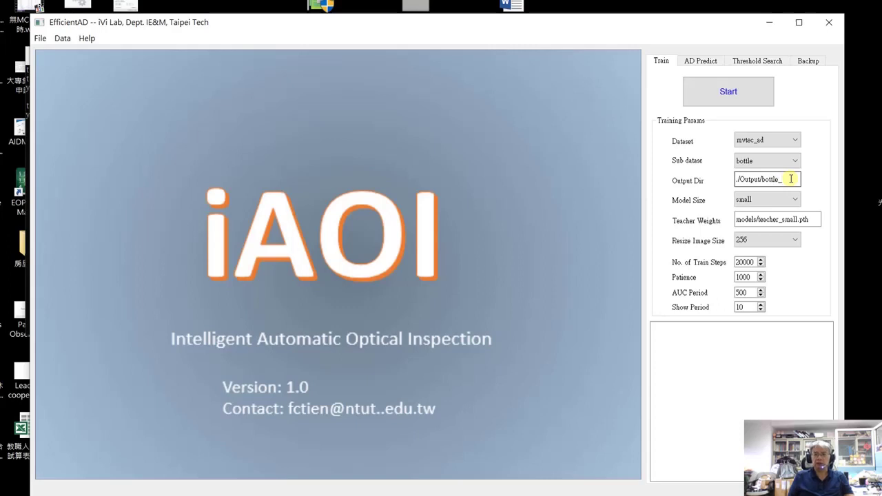
pyautogui.write('3')
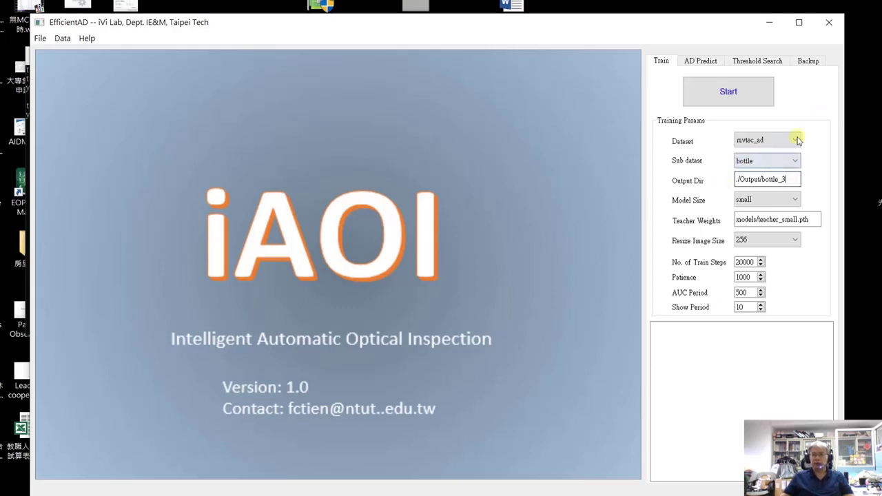
# - Review the model size options, try medium, and set the model size back to small
pyautogui.click(795, 200)
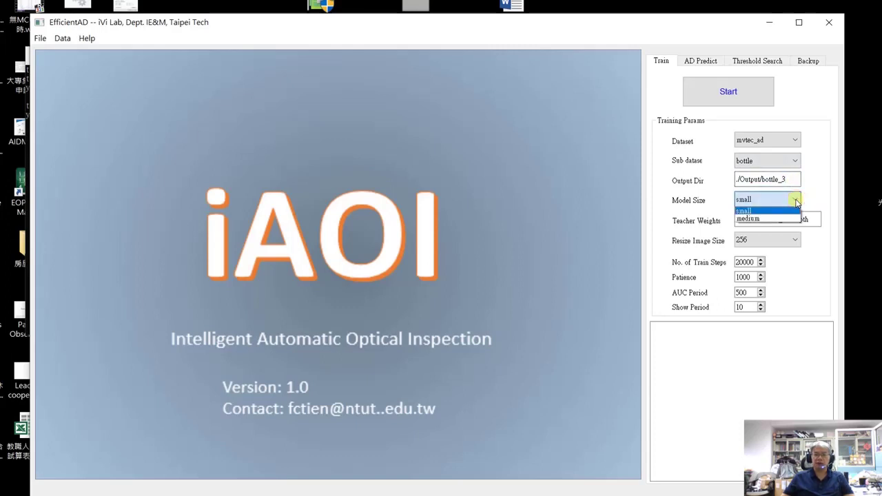
pyautogui.click(796, 200)
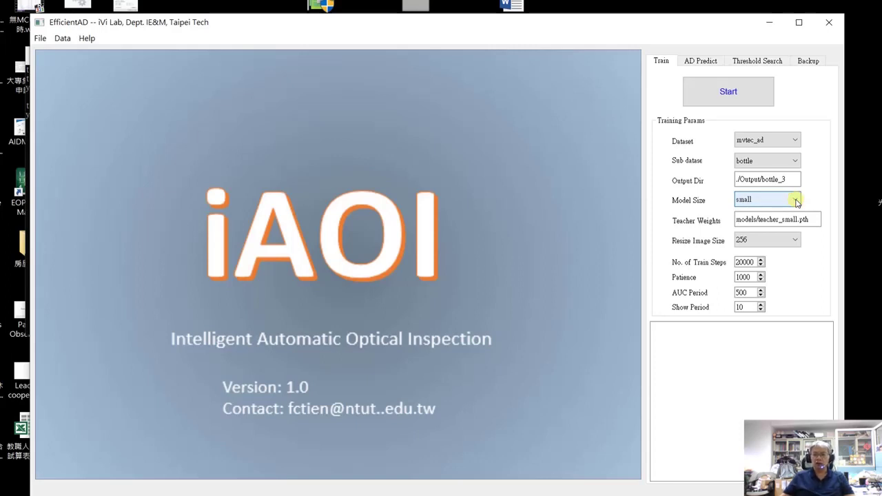
pyautogui.click(795, 200)
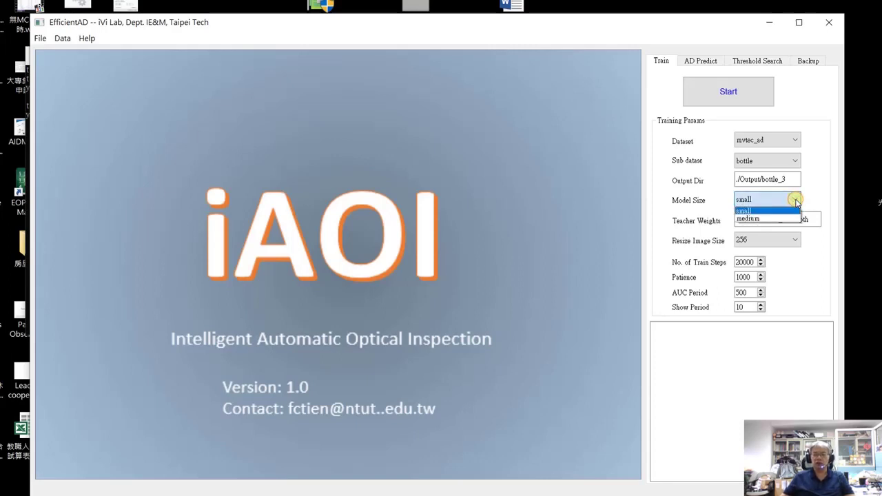
pyautogui.click(796, 200)
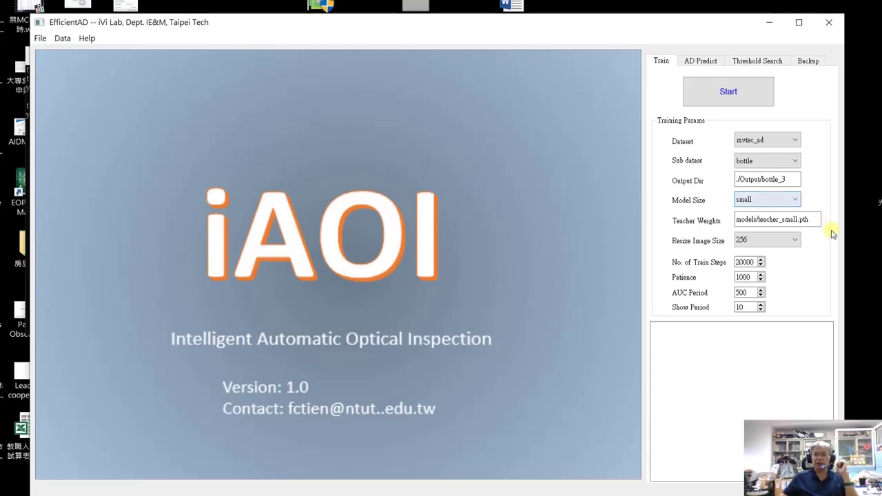
pyautogui.click(808, 220)
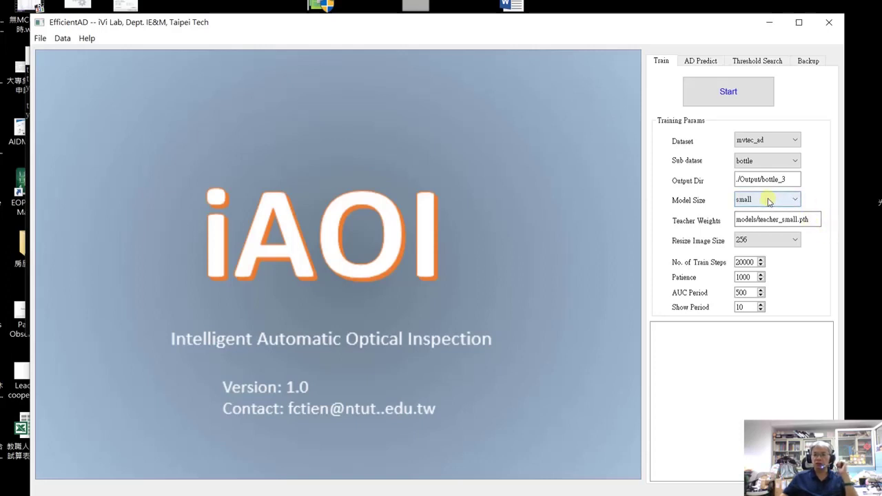
pyautogui.click(797, 198)
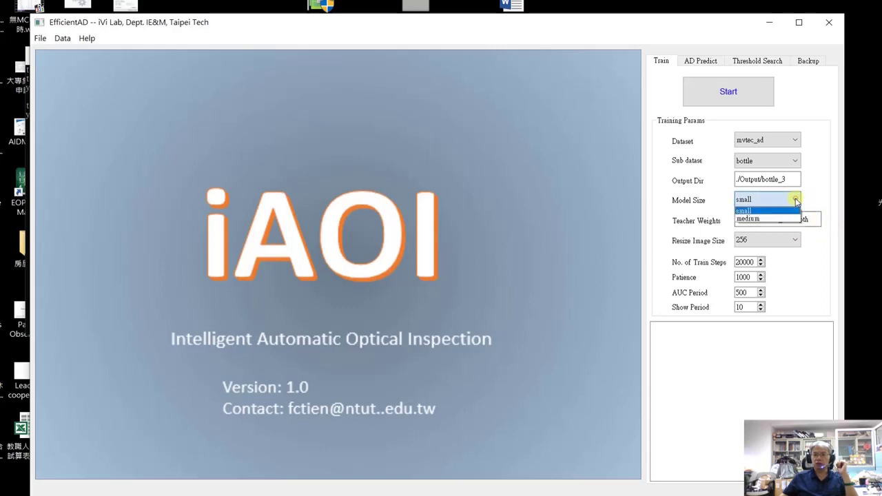
pyautogui.click(781, 216)
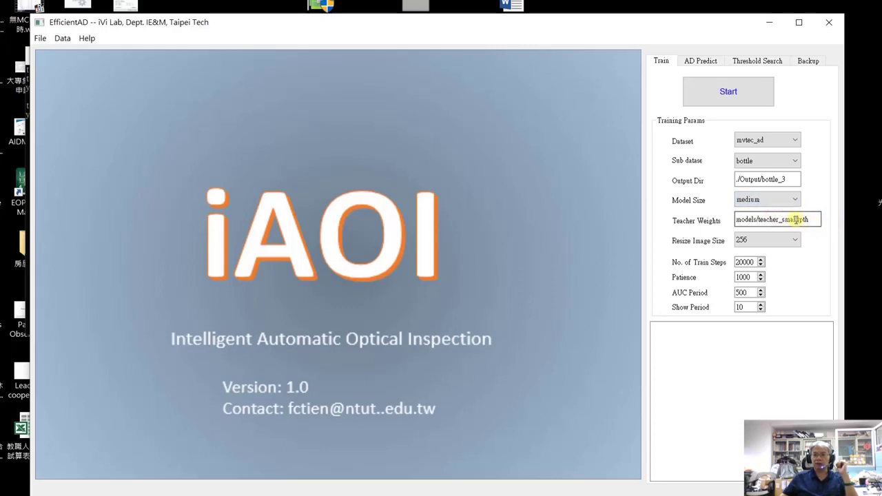
pyautogui.moveTo(798, 219); pyautogui.dragTo(780, 219)
pyautogui.click(799, 200)
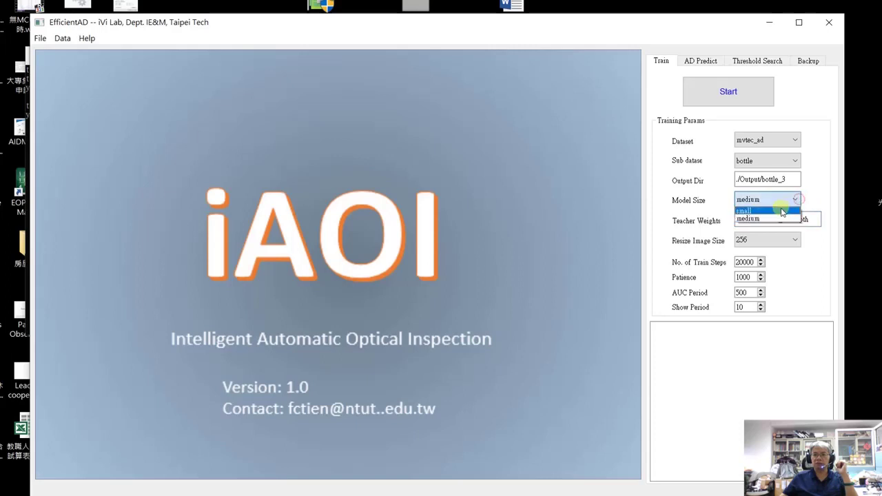
pyautogui.click(780, 207)
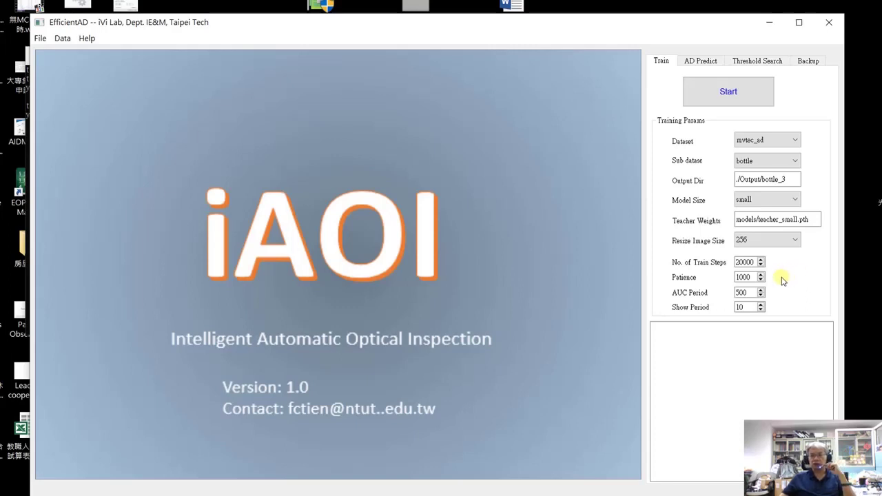
# - Examine the number of train steps, patience, AUC period and show period settings in the training parameters
pyautogui.doubleClick(758, 262)
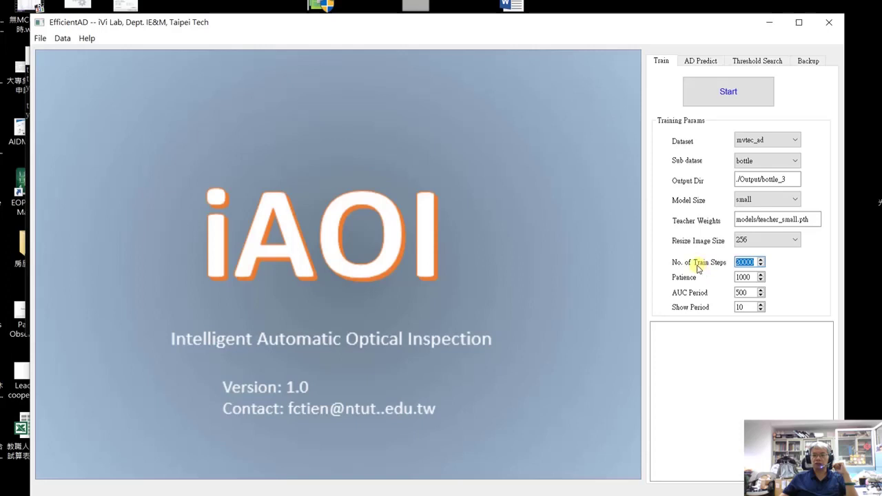
pyautogui.click(753, 276)
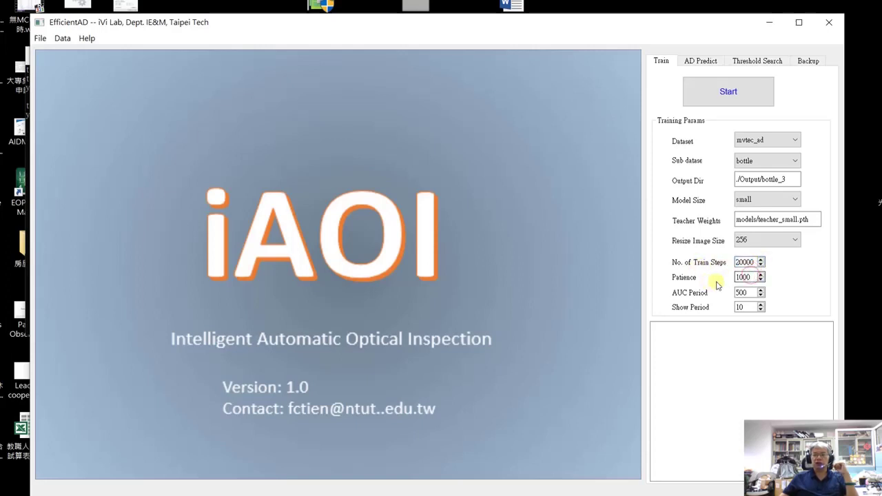
pyautogui.doubleClick(736, 276)
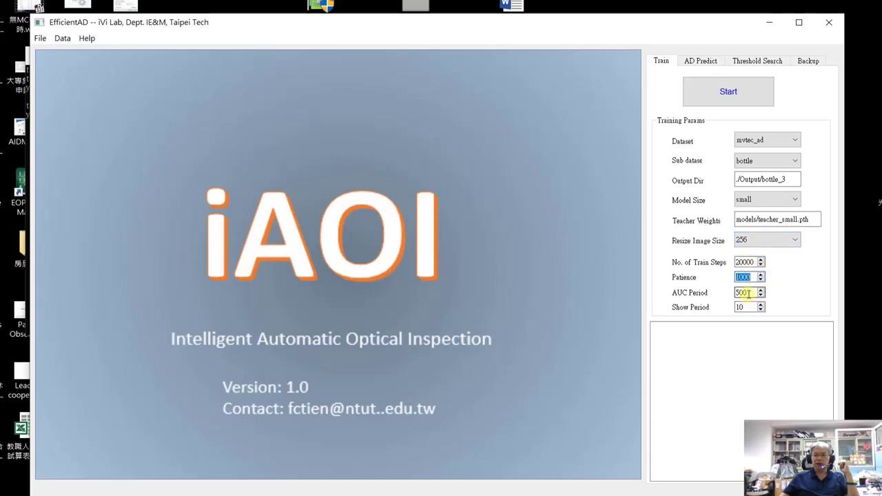
pyautogui.moveTo(755, 292); pyautogui.dragTo(730, 293)
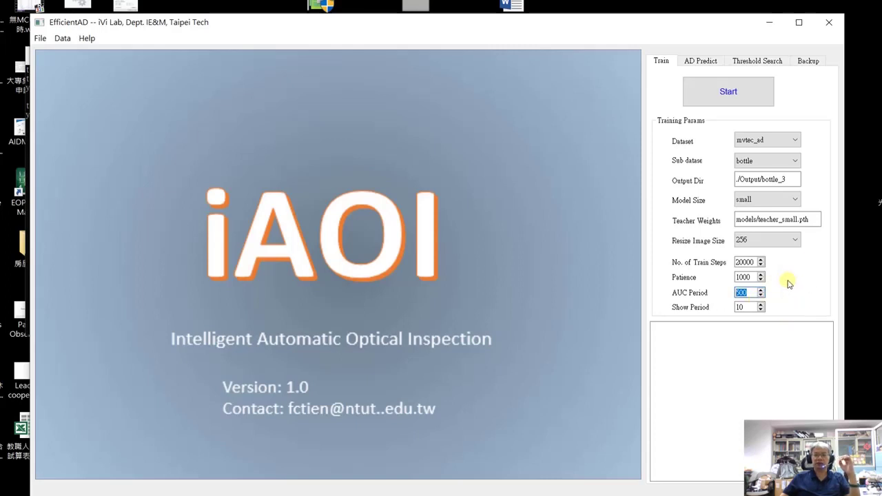
pyautogui.doubleClick(750, 308)
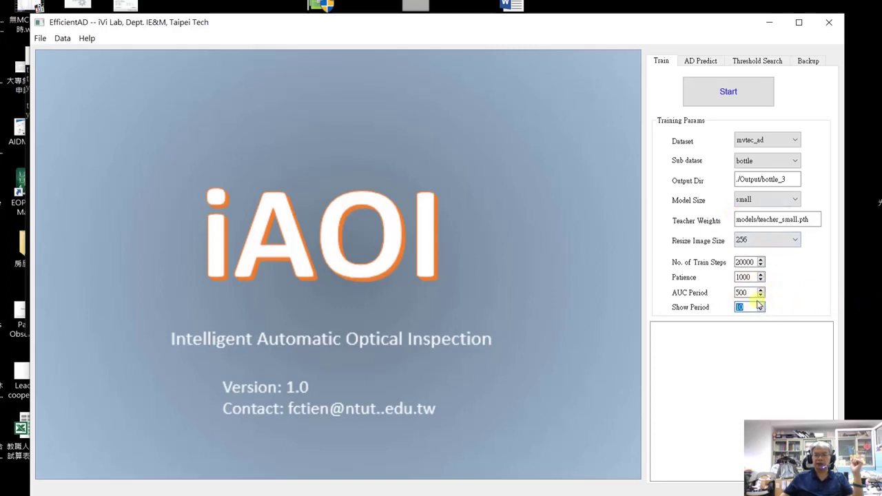
pyautogui.moveTo(735, 263); pyautogui.dragTo(788, 263)
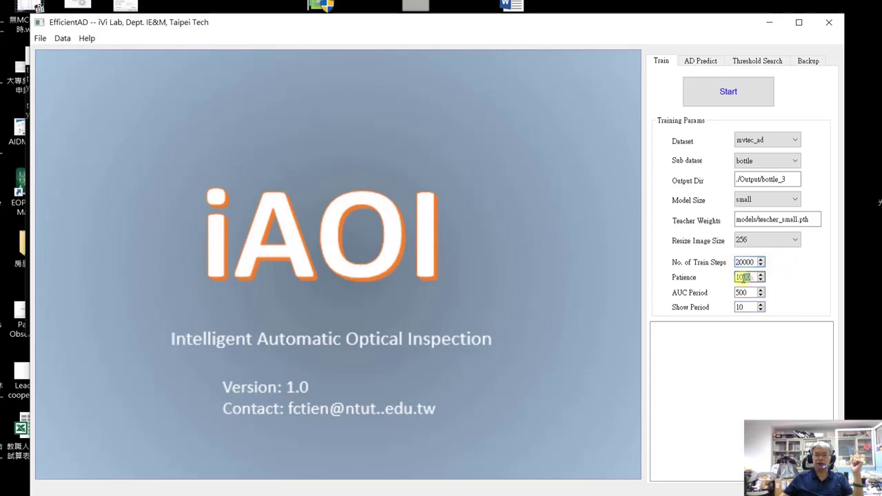
pyautogui.moveTo(722, 279); pyautogui.dragTo(754, 277)
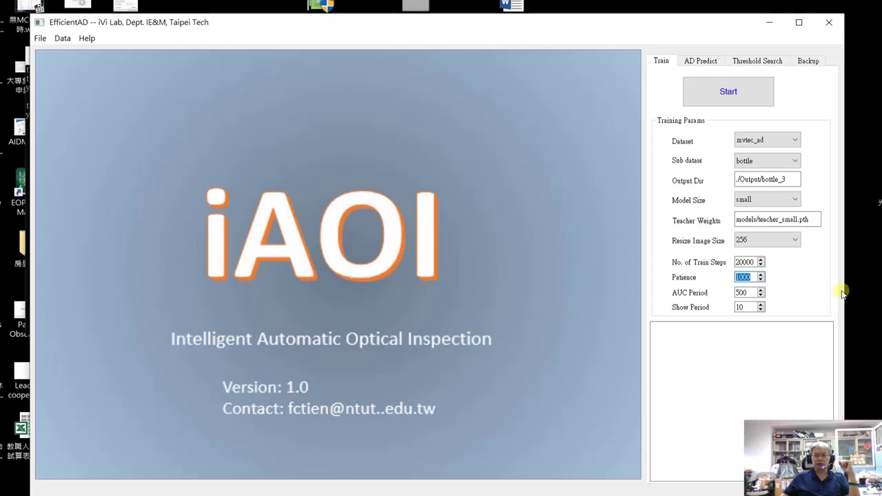
# - Start training the model and bring the console window forward to follow its progress
pyautogui.click(725, 91)
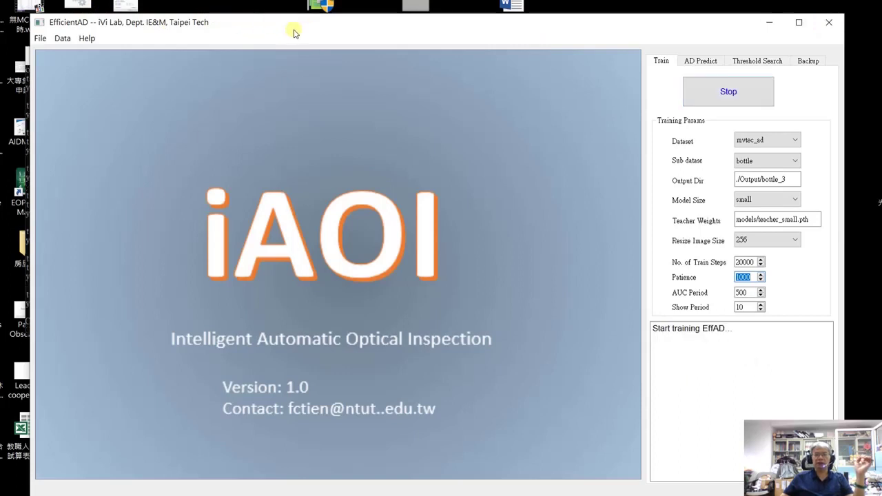
pyautogui.moveTo(293, 32); pyautogui.dragTo(597, 52)
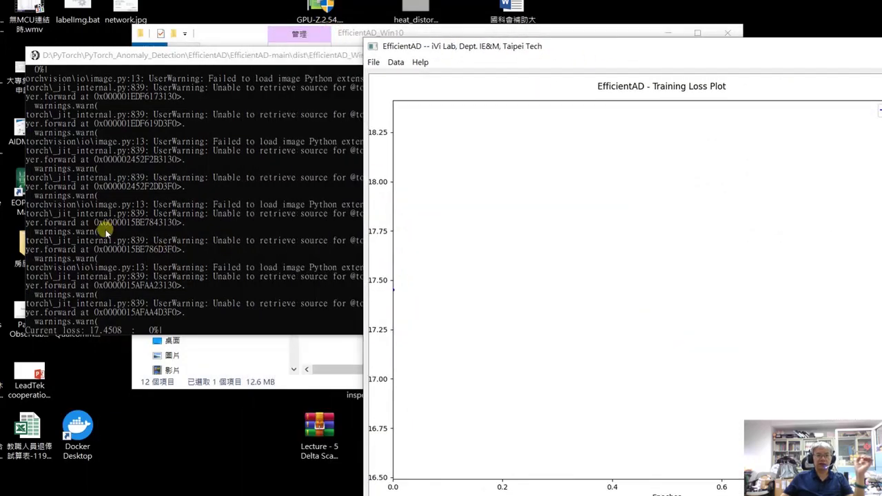
pyautogui.click(182, 224)
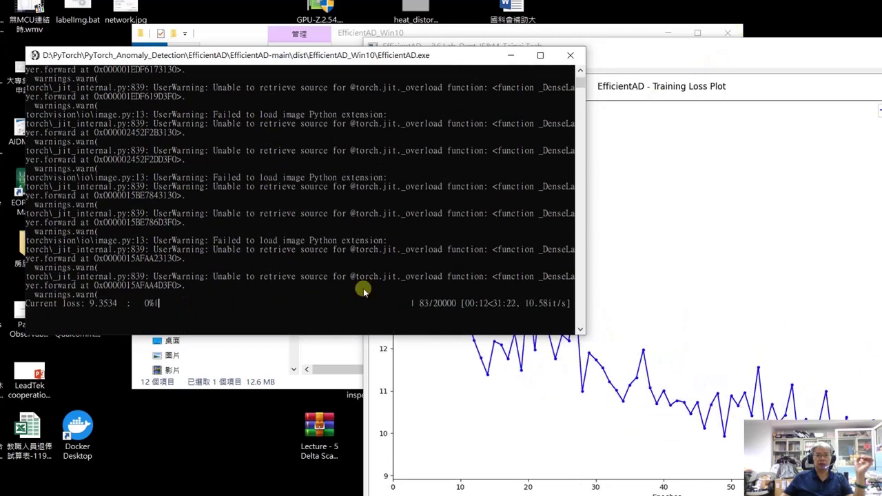
# - Bring the training loss plot window forward and reposition it to examine the loss curve and the console output
pyautogui.click(743, 45)
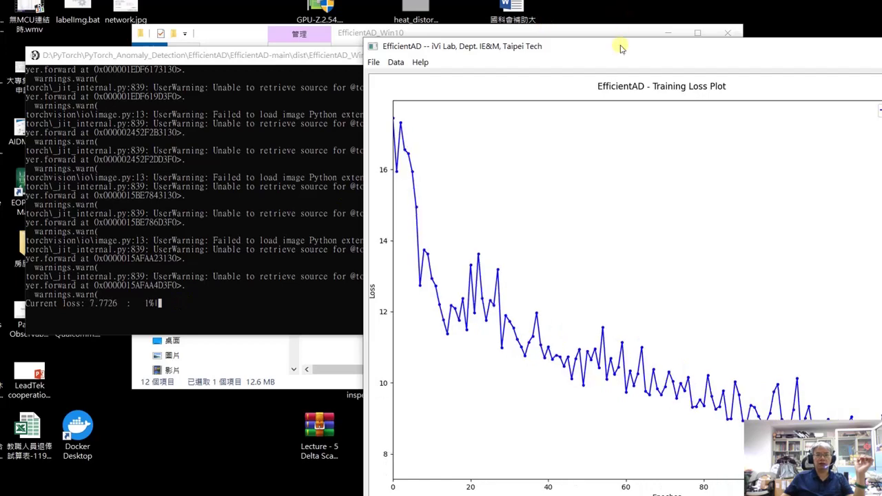
pyautogui.moveTo(620, 47); pyautogui.dragTo(315, 24)
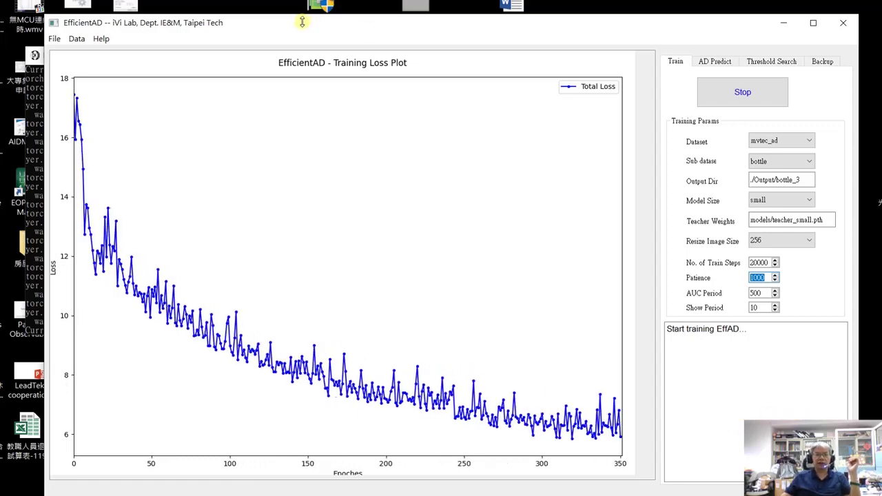
pyautogui.moveTo(302, 25); pyautogui.dragTo(583, 32)
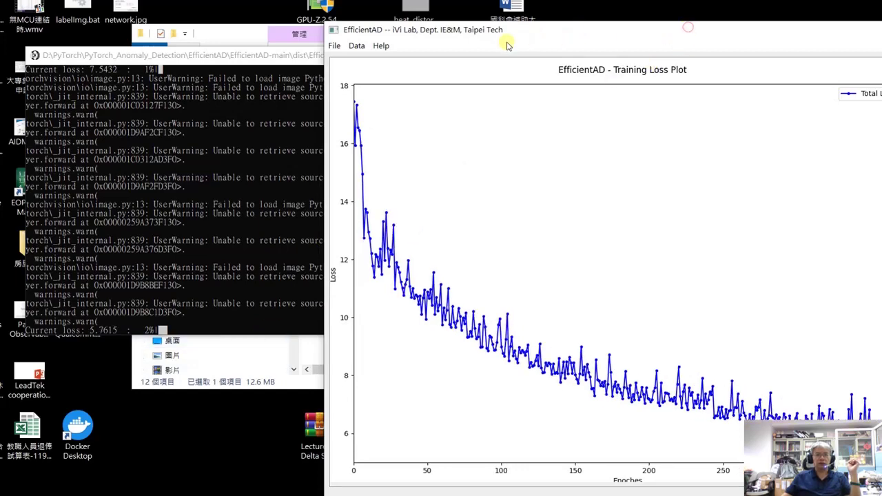
pyautogui.click(622, 34)
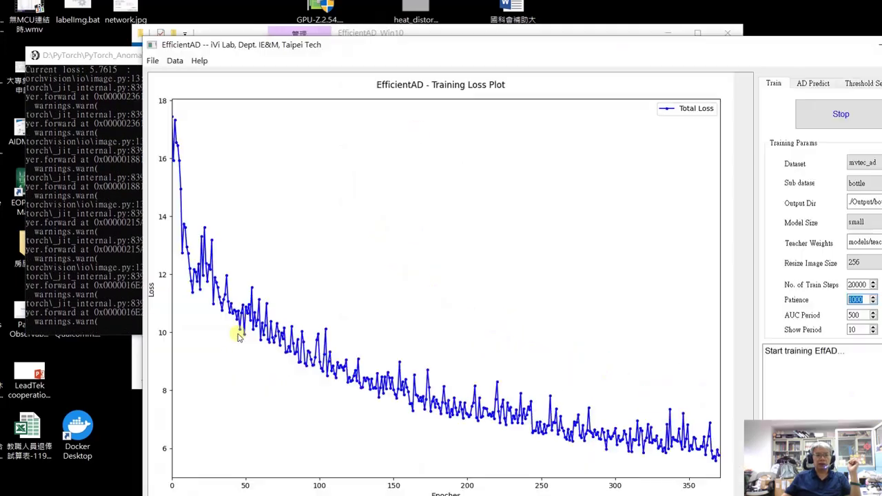
pyautogui.moveTo(675, 43); pyautogui.dragTo(558, 27)
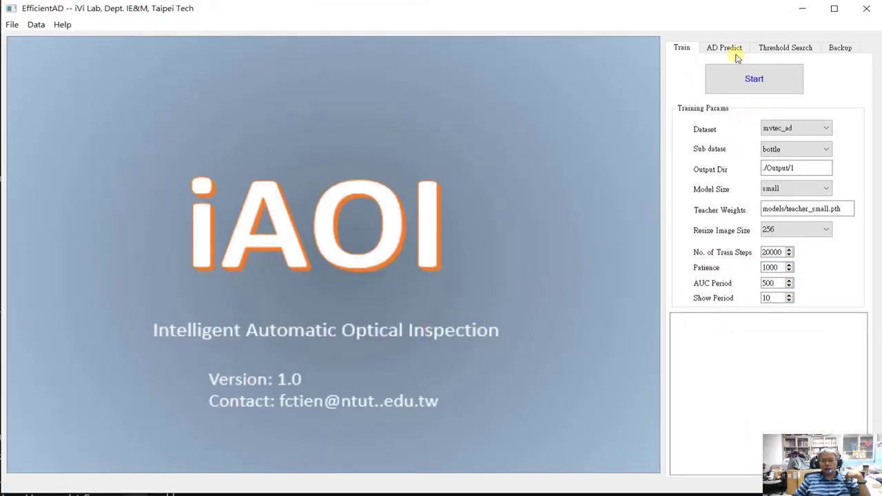
# - Open anomaly prediction and load the trained model from the weights/bottle folder
pyautogui.click(725, 49)
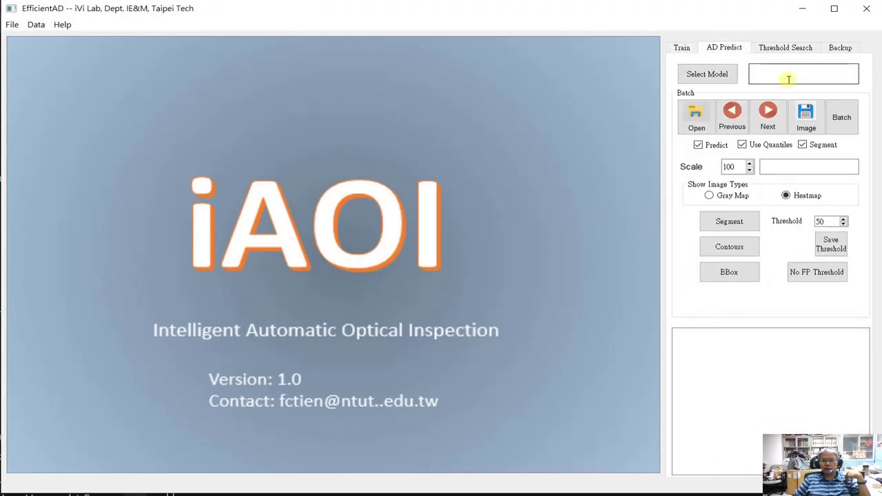
pyautogui.click(708, 75)
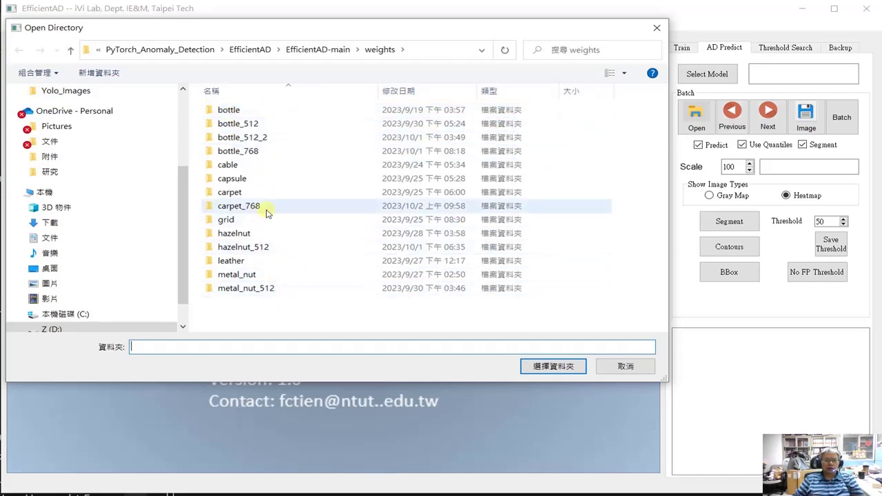
pyautogui.doubleClick(231, 111)
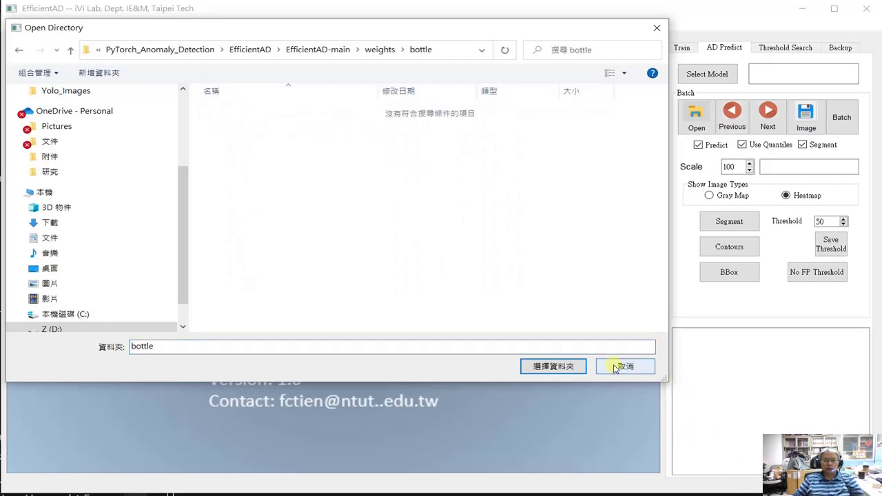
pyautogui.click(558, 367)
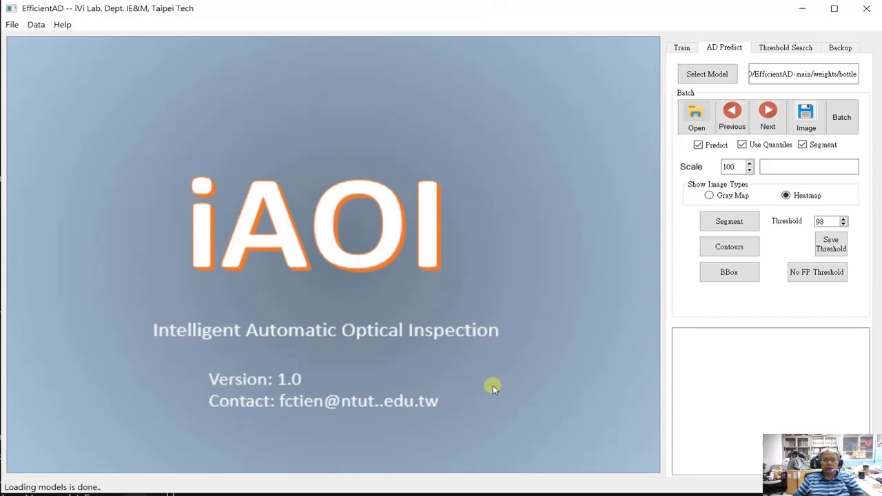
# - Open the MVTec bottle test/broken_small folder as the image directory for prediction
pyautogui.click(696, 116)
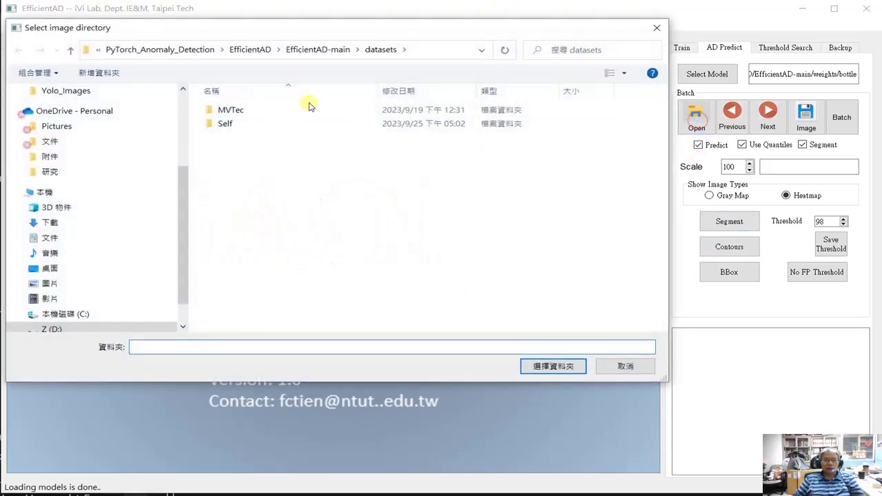
pyautogui.click(252, 111)
pyautogui.doubleClick(251, 111)
pyautogui.doubleClick(249, 111)
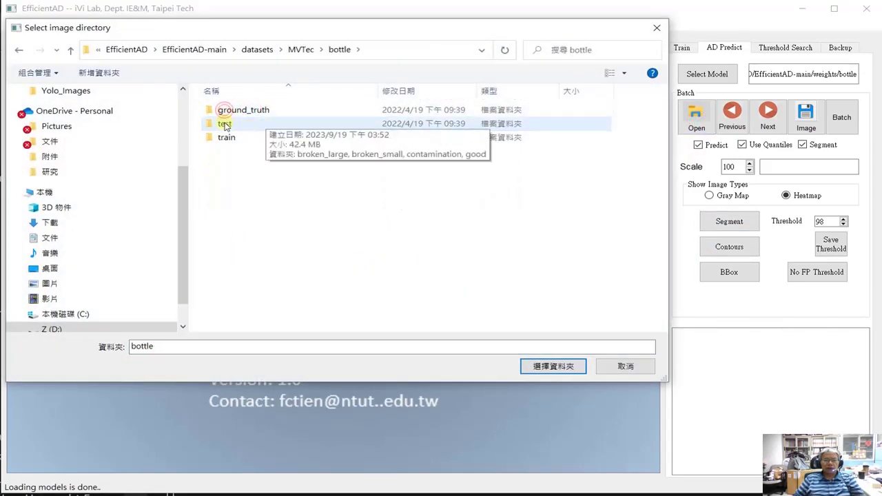
pyautogui.doubleClick(226, 123)
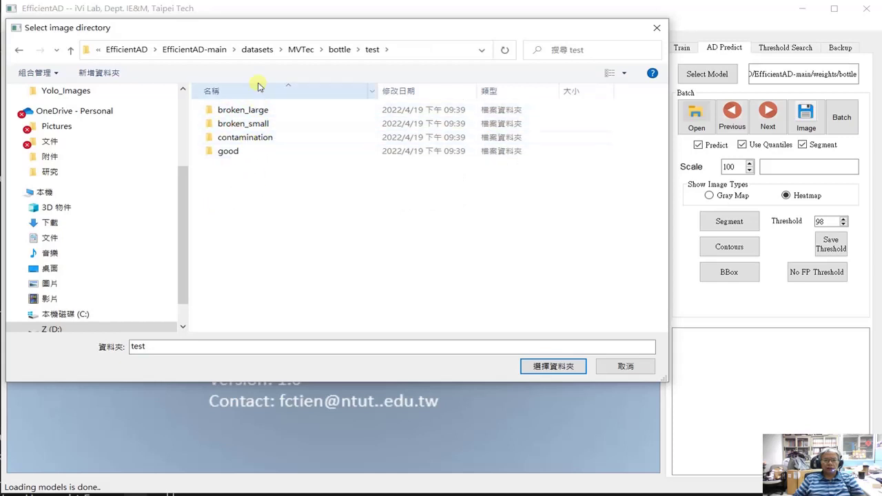
pyautogui.doubleClick(251, 126)
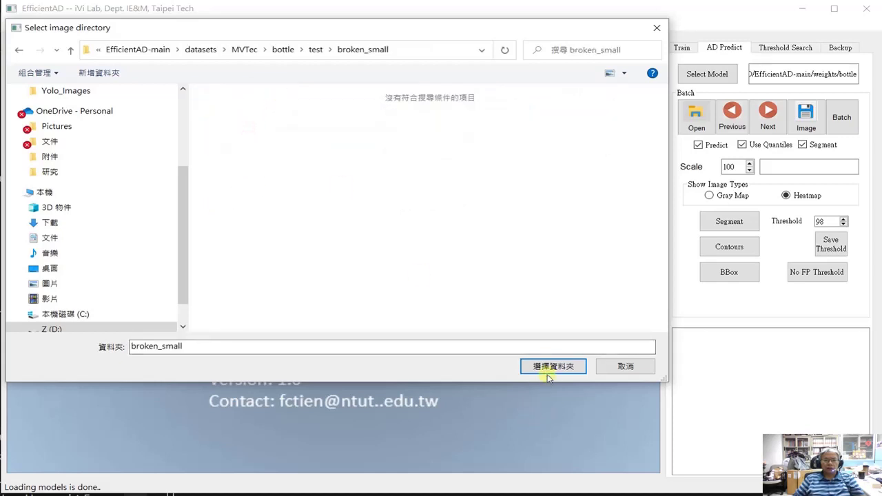
pyautogui.click(549, 369)
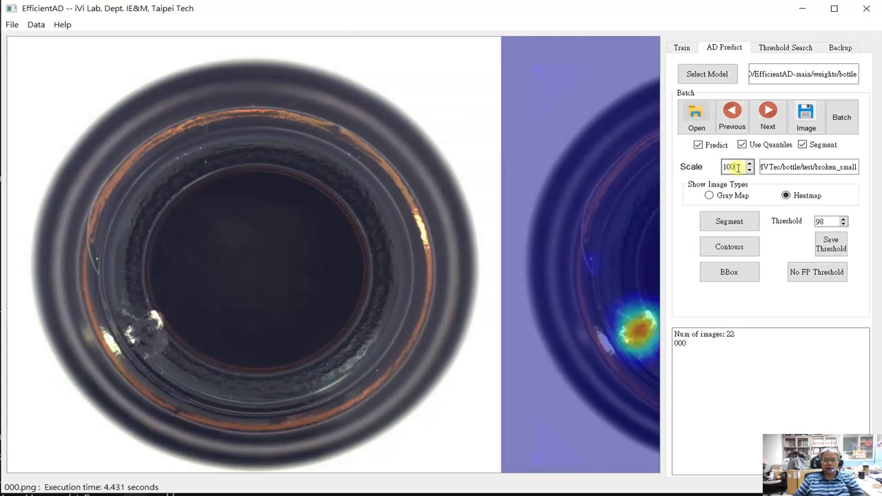
# - Set the display scale to 60, predict the next bottle image, and show its segmentation, contours and bounding box
pyautogui.scroll(-4, 737, 167)
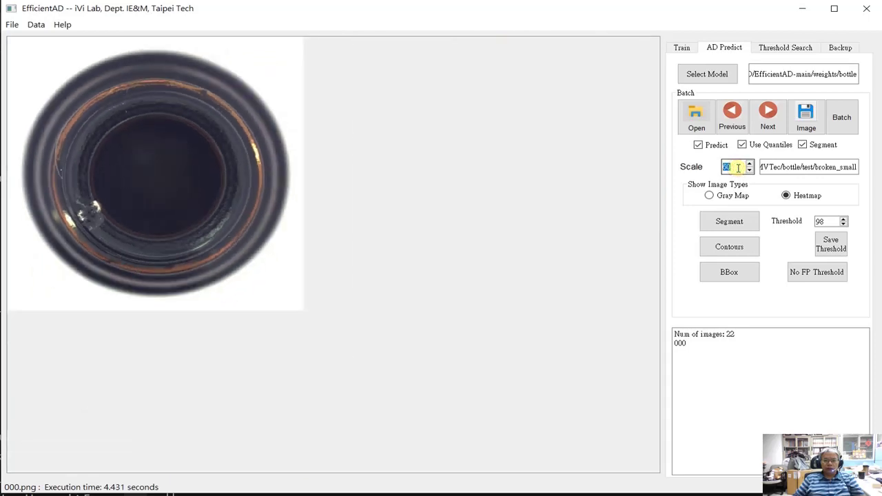
pyautogui.click(769, 115)
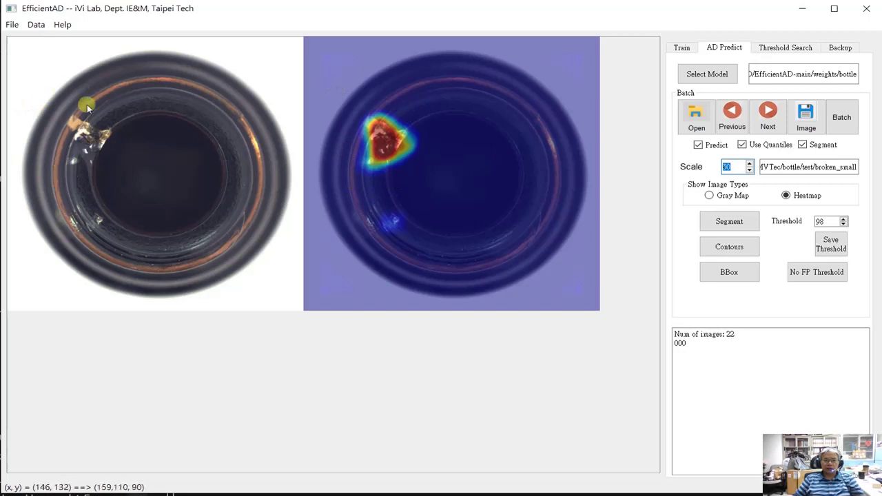
pyautogui.click(729, 224)
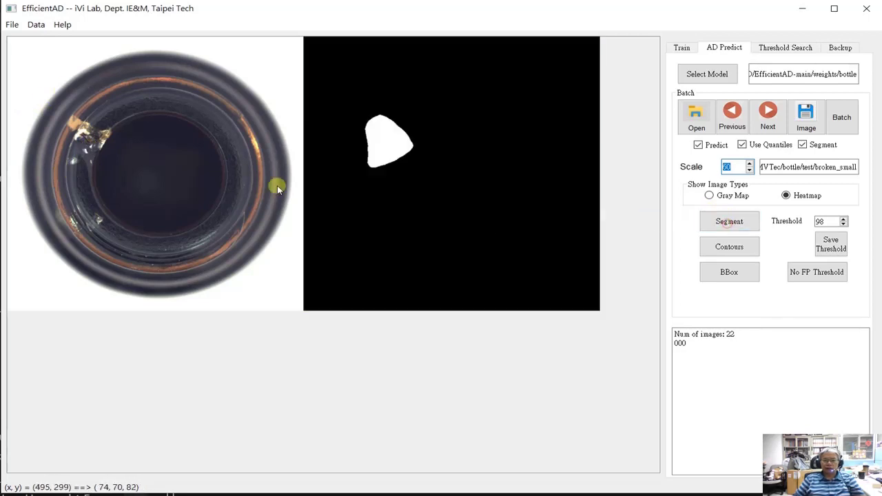
pyautogui.click(734, 251)
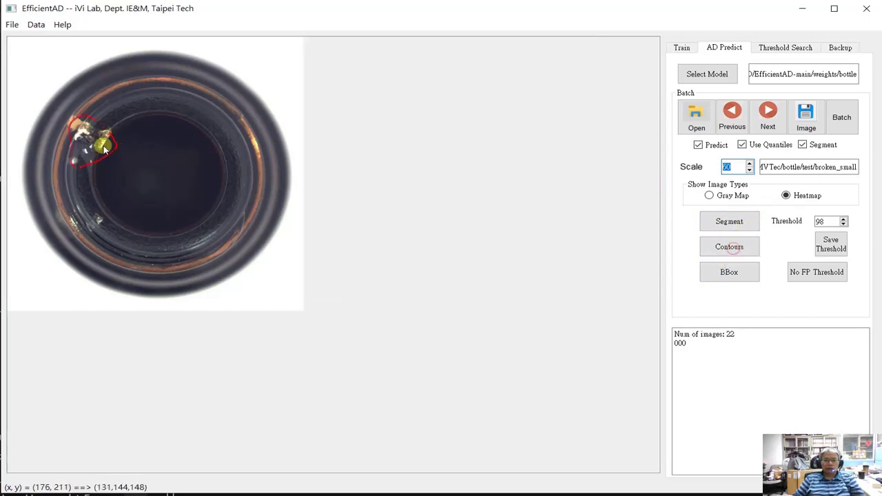
pyautogui.click(729, 273)
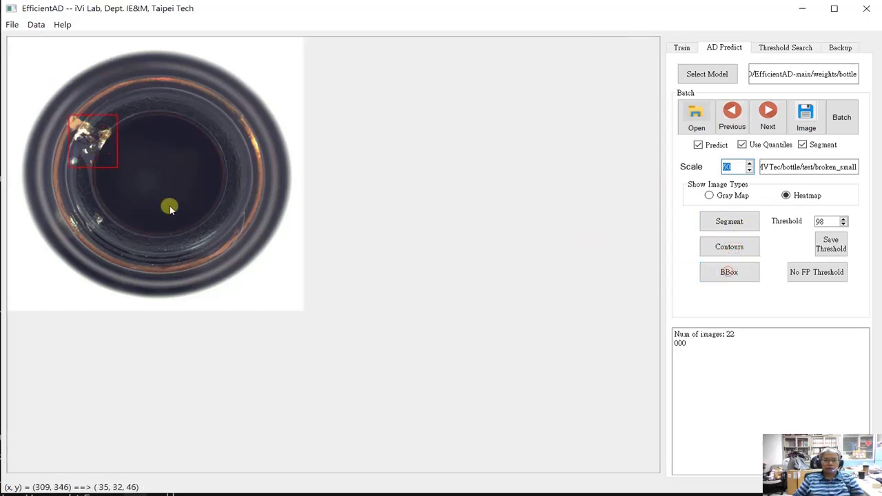
# - Predict bottle image 002.png and show its defect segmentation, contours and bounding box
pyautogui.click(783, 117)
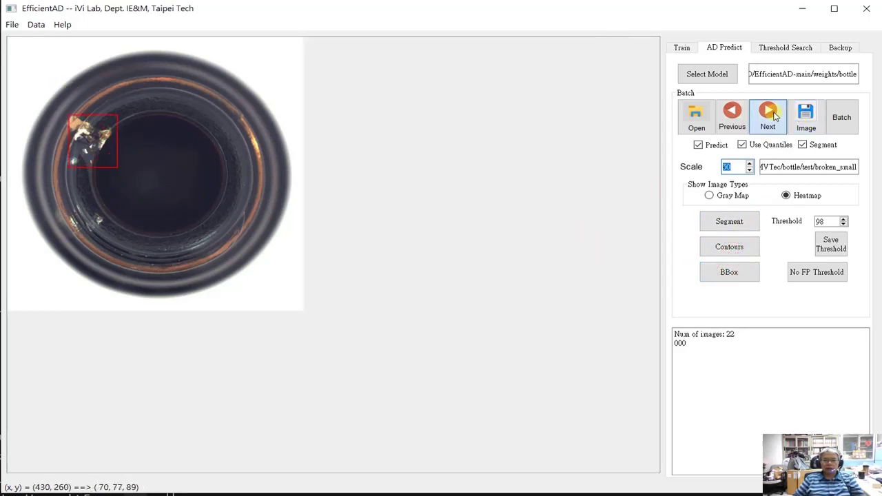
pyautogui.click(736, 219)
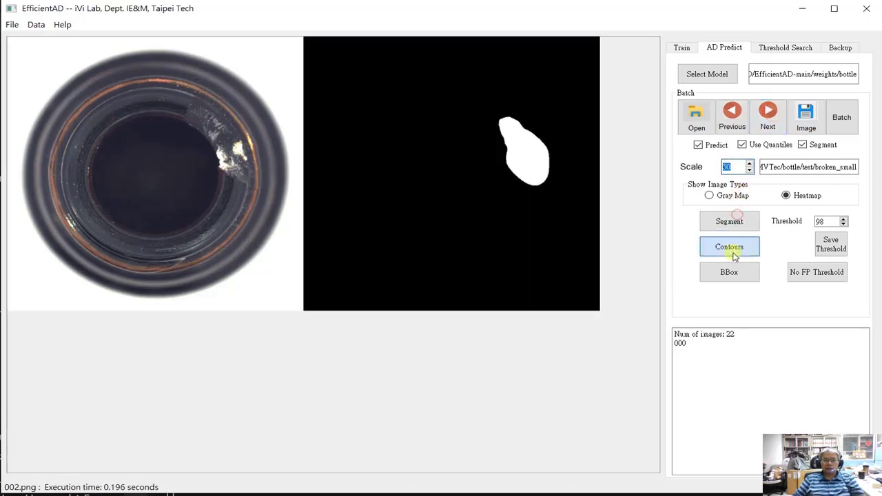
pyautogui.click(733, 249)
pyautogui.click(731, 274)
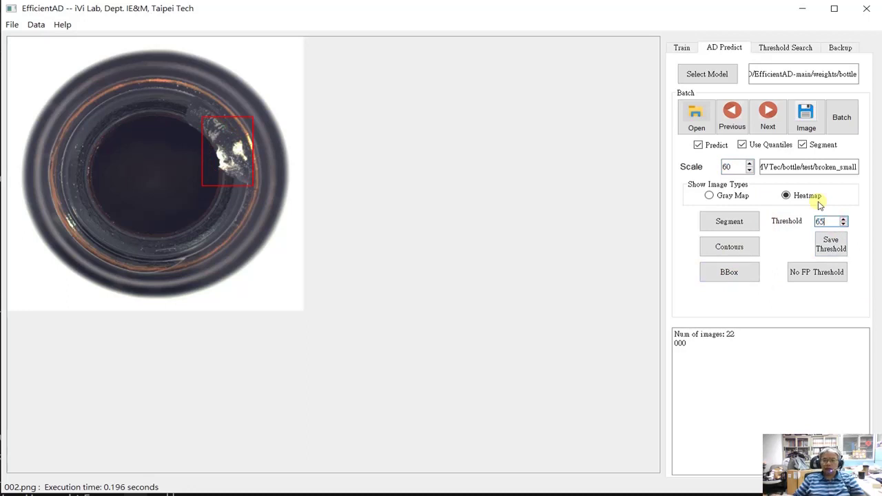
# - Predict bottle image 003.png and show its segmentation, contours and bounding boxes at a threshold of 65
pyautogui.click(767, 115)
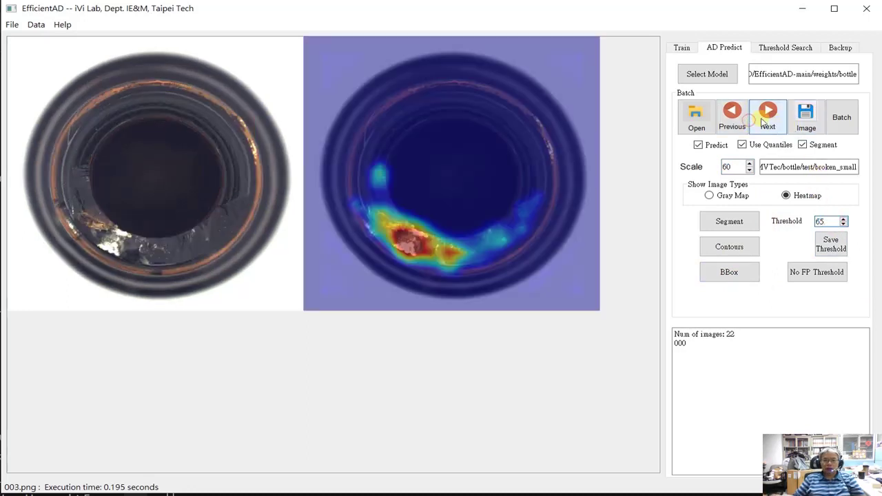
pyautogui.click(734, 226)
pyautogui.click(735, 249)
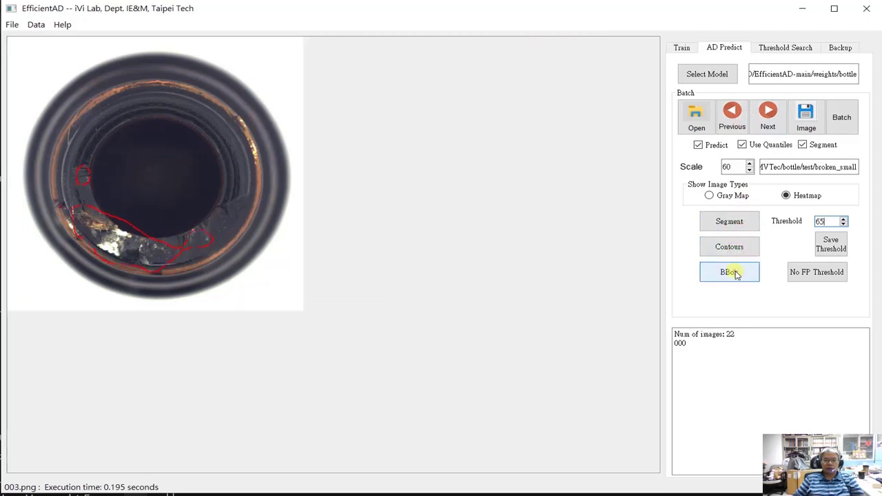
pyautogui.click(732, 273)
# - Predict bottle image 004.png and show its segmentation, contour and bounding box at the same threshold
pyautogui.click(765, 118)
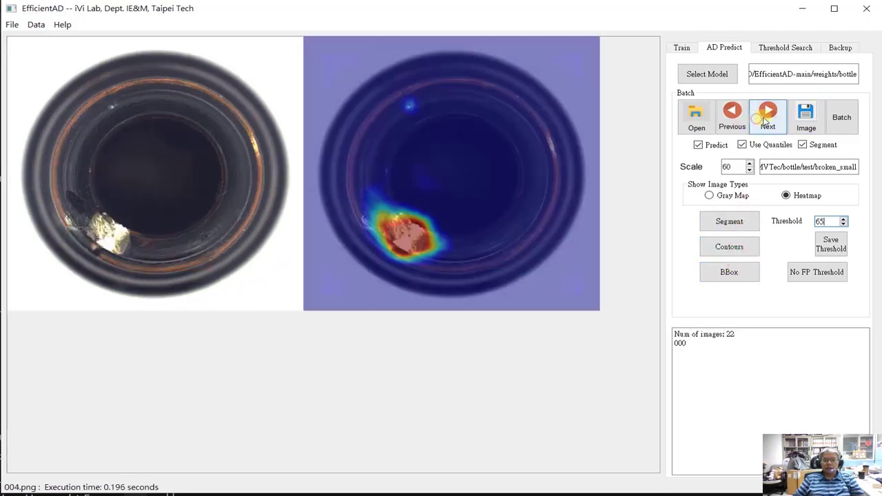
pyautogui.click(734, 220)
pyautogui.click(729, 246)
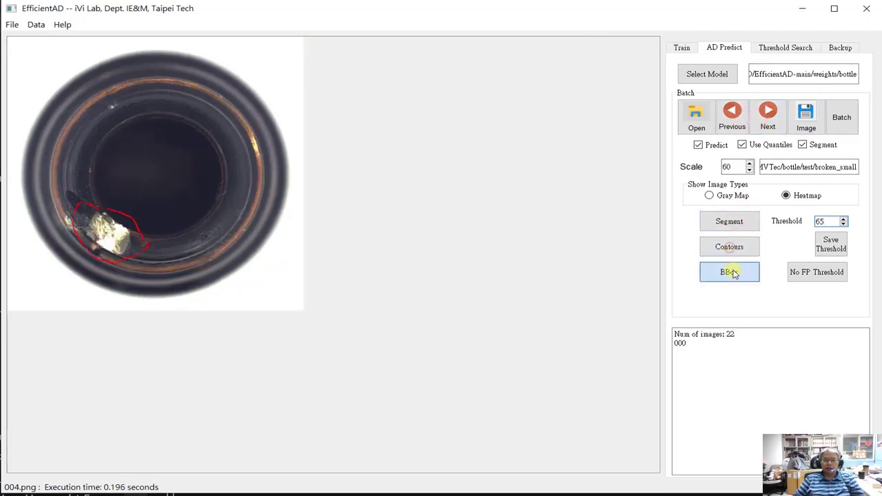
pyautogui.click(734, 273)
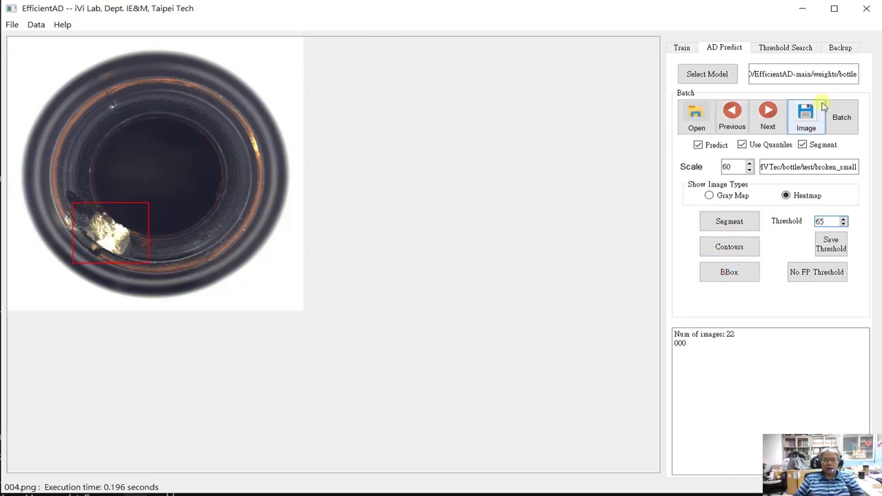
# - Replace the loaded model with the trained one from the weights/grid folder
pyautogui.click(710, 73)
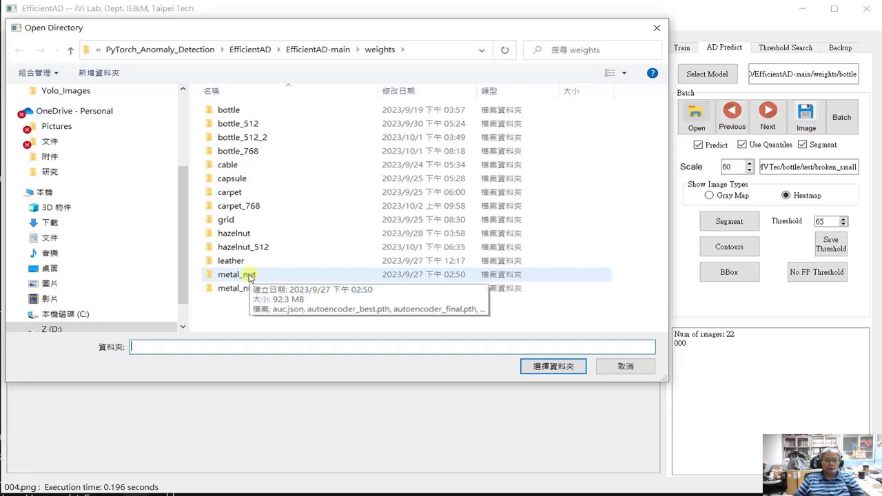
pyautogui.doubleClick(228, 222)
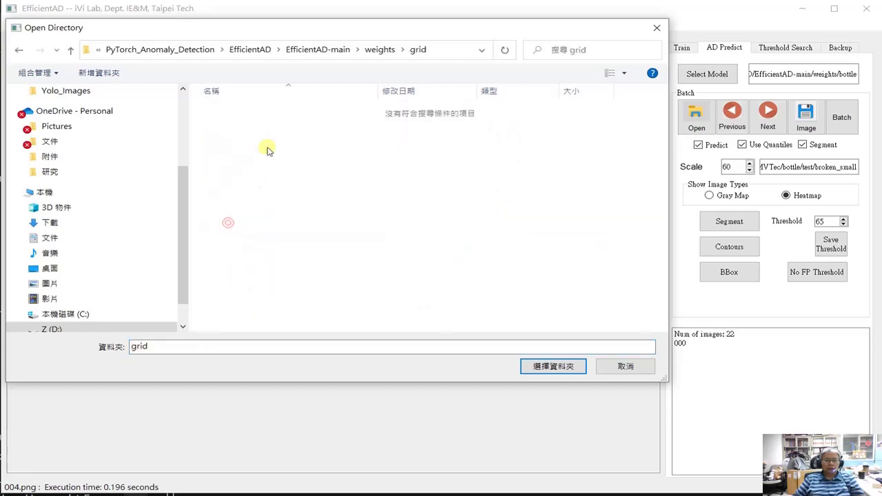
pyautogui.click(570, 366)
pyautogui.click(561, 362)
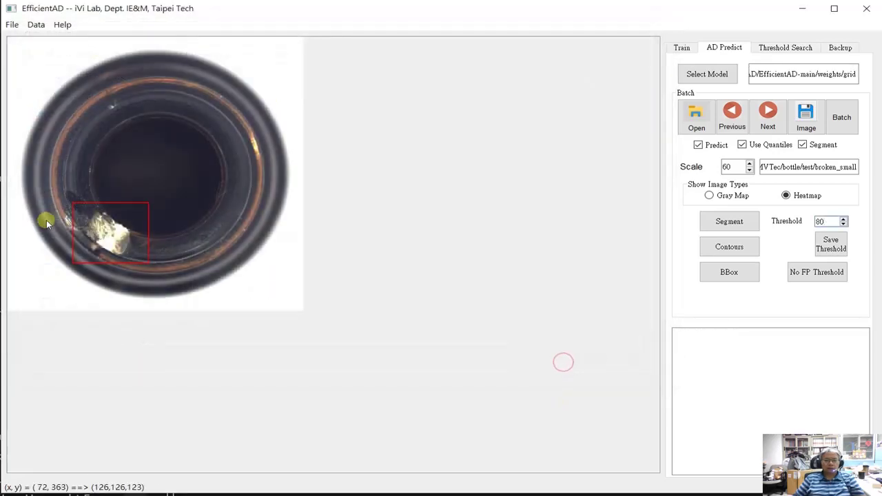
# - Open the MVTec grid test/bent folder as the image directory for prediction
pyautogui.click(697, 117)
pyautogui.doubleClick(232, 110)
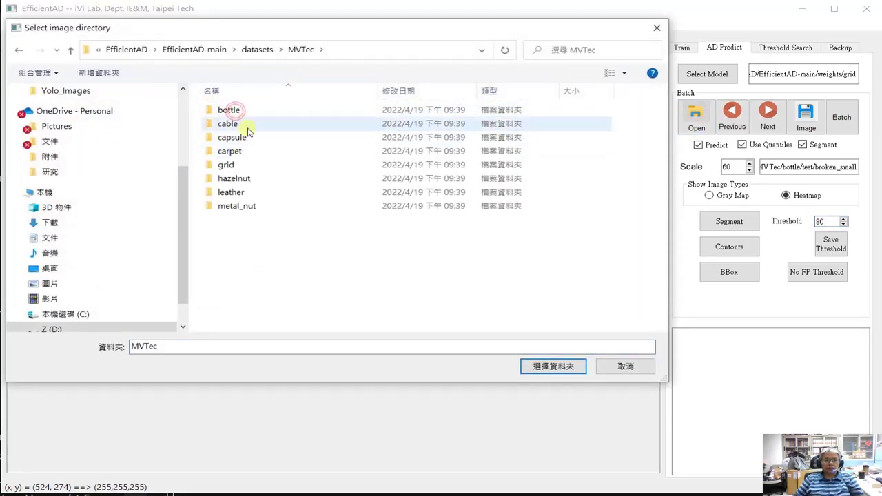
pyautogui.doubleClick(227, 165)
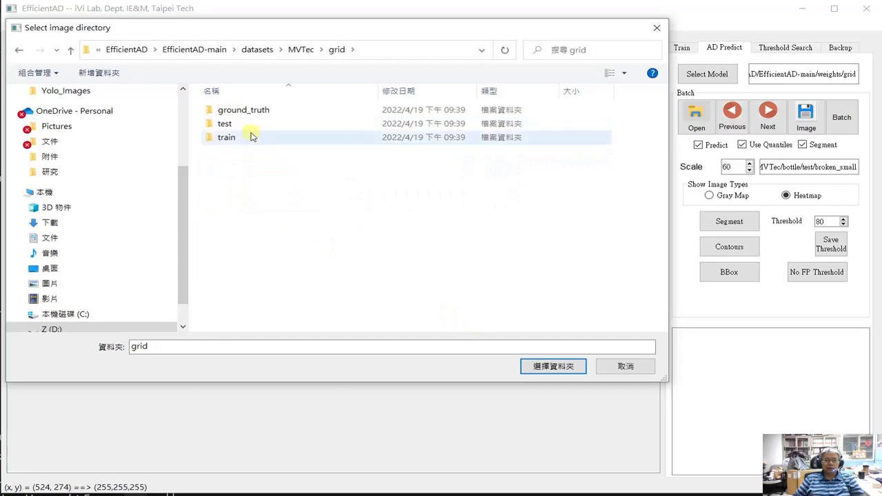
pyautogui.doubleClick(223, 124)
pyautogui.doubleClick(227, 109)
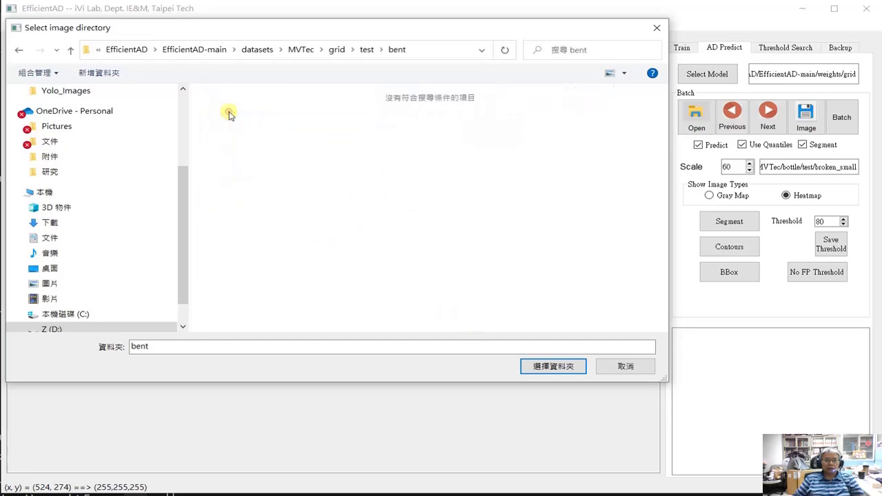
pyautogui.click(552, 367)
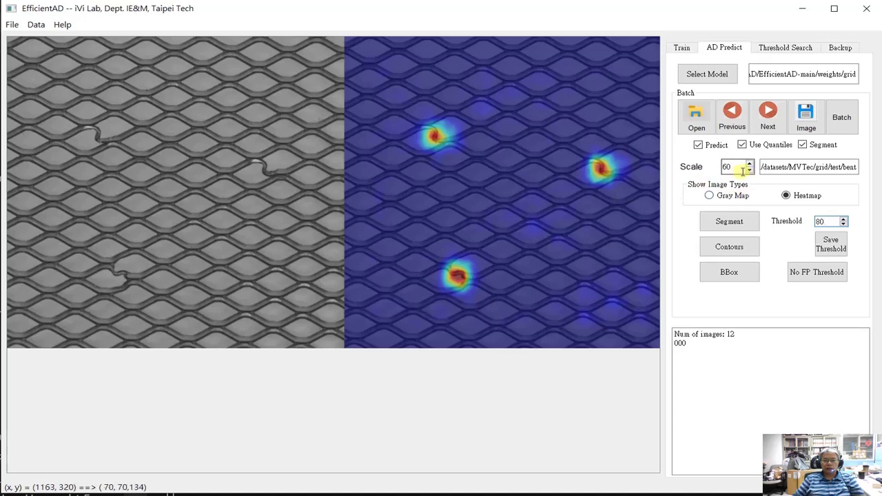
# - Predict the second bent grid image at display scale 60 and show its defect segmentation and contours
pyautogui.scroll(-2, 738, 171)
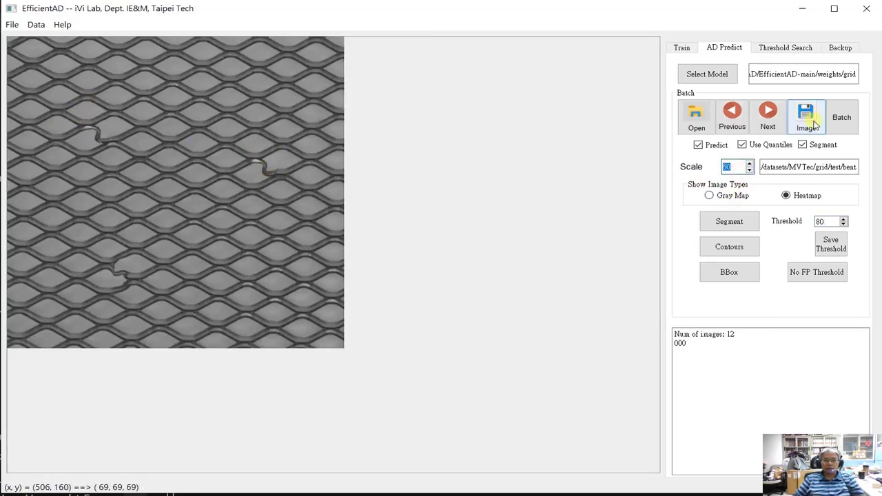
pyautogui.click(769, 115)
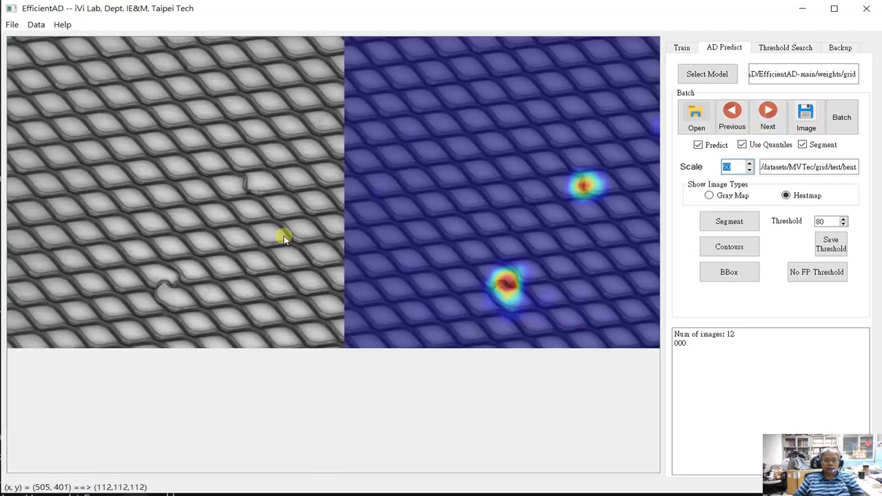
pyautogui.click(738, 228)
pyautogui.click(738, 228)
pyautogui.click(736, 251)
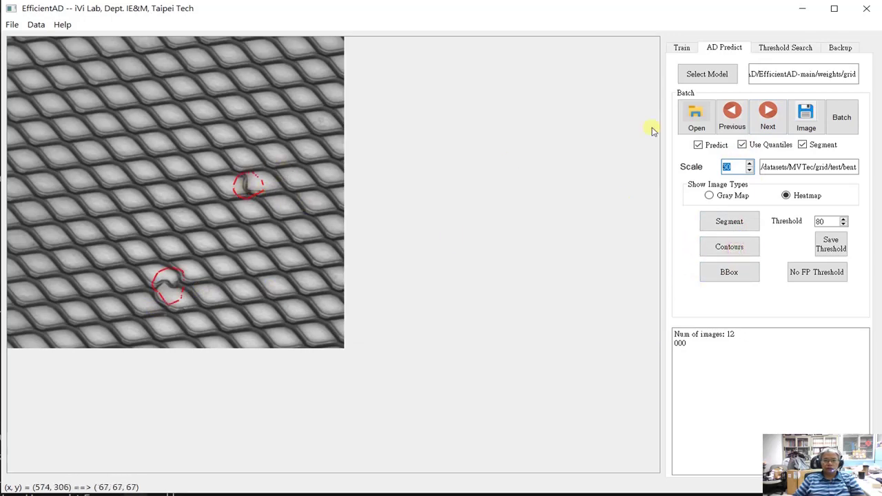
# - Step through the bent grid images from 002.png to 009.png and examine each anomaly heatmap
pyautogui.click(769, 111)
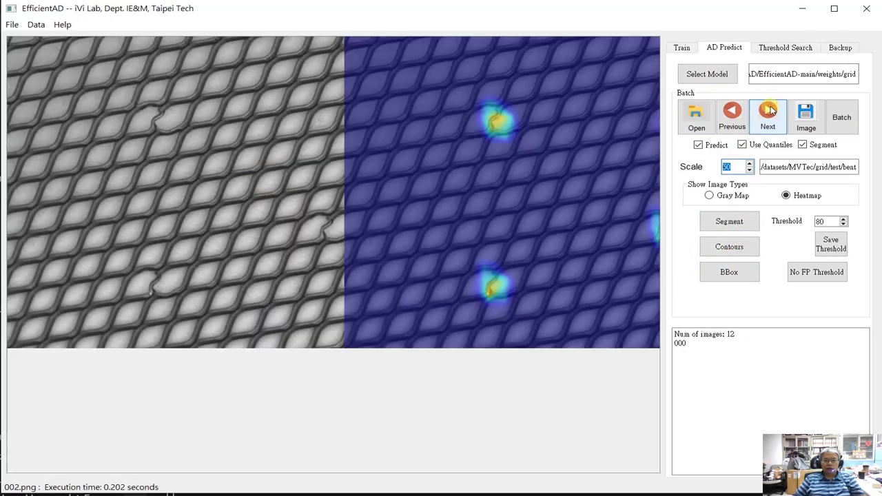
pyautogui.click(769, 112)
pyautogui.click(769, 112)
pyautogui.click(768, 112)
pyautogui.click(769, 112)
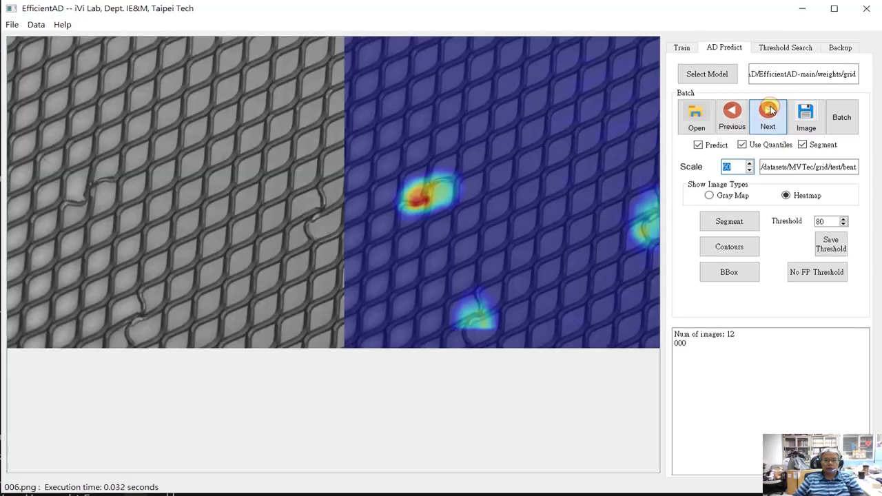
pyautogui.click(769, 111)
pyautogui.click(769, 110)
pyautogui.click(769, 111)
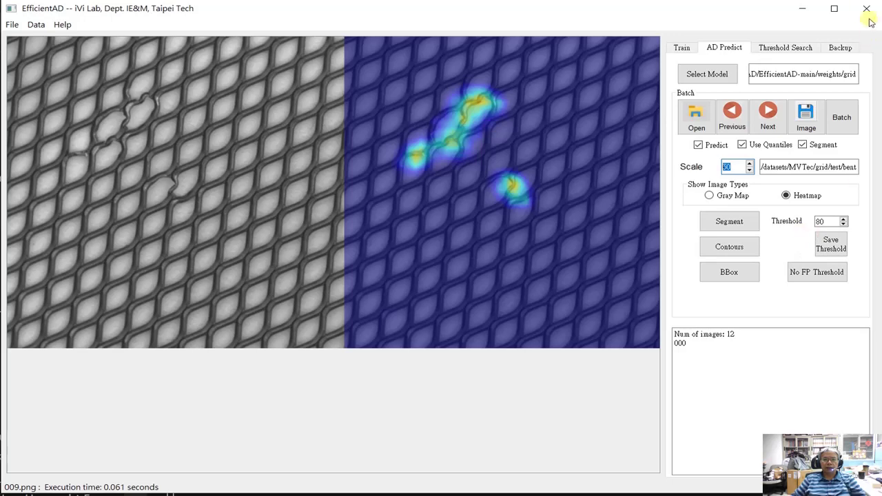
# - Load the trained model from the weights/bottle folder for the threshold search
pyautogui.click(784, 48)
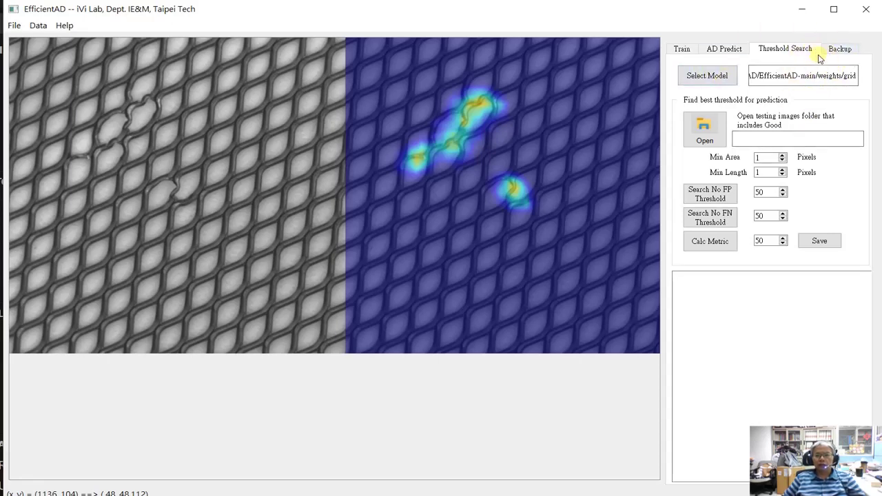
pyautogui.click(713, 78)
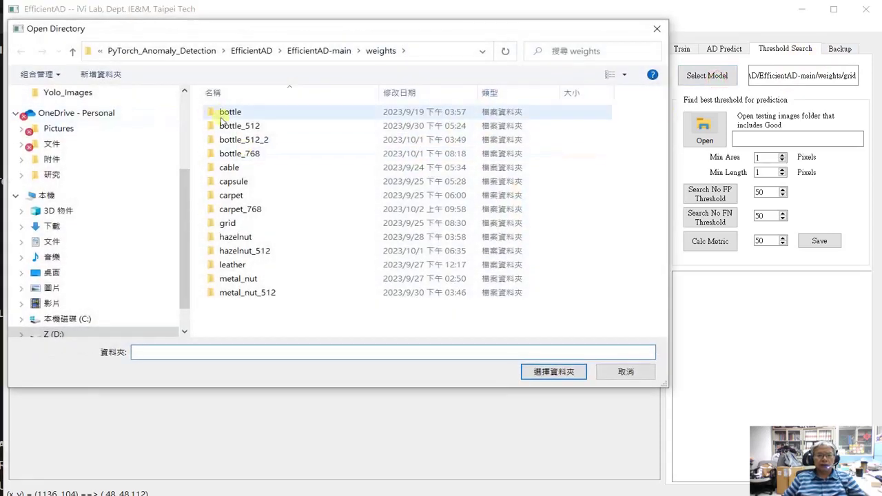
pyautogui.doubleClick(222, 113)
pyautogui.click(556, 372)
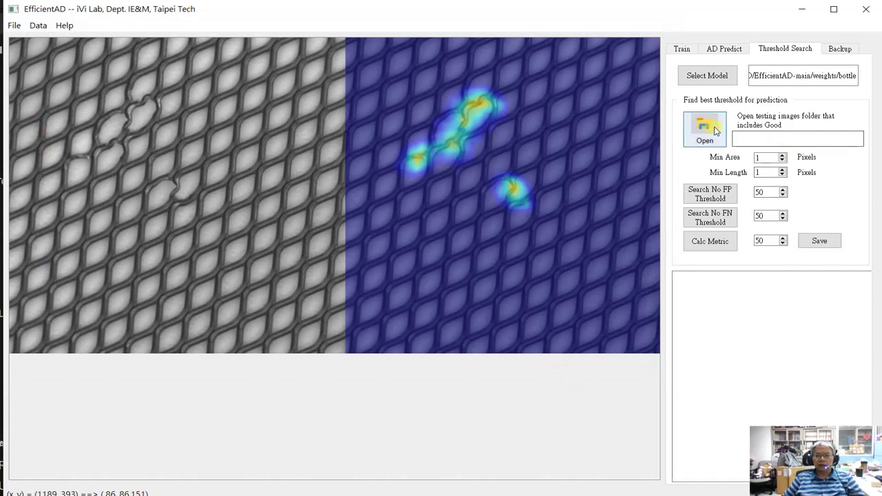
# - Open the MVTec bottle/test folder as the testing images folder for the threshold search
pyautogui.click(715, 131)
pyautogui.doubleClick(244, 115)
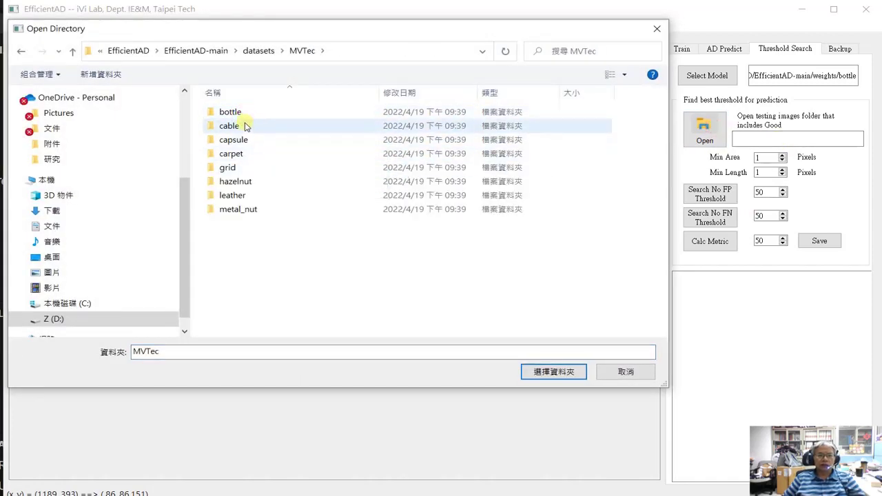
pyautogui.doubleClick(226, 113)
pyautogui.doubleClick(224, 126)
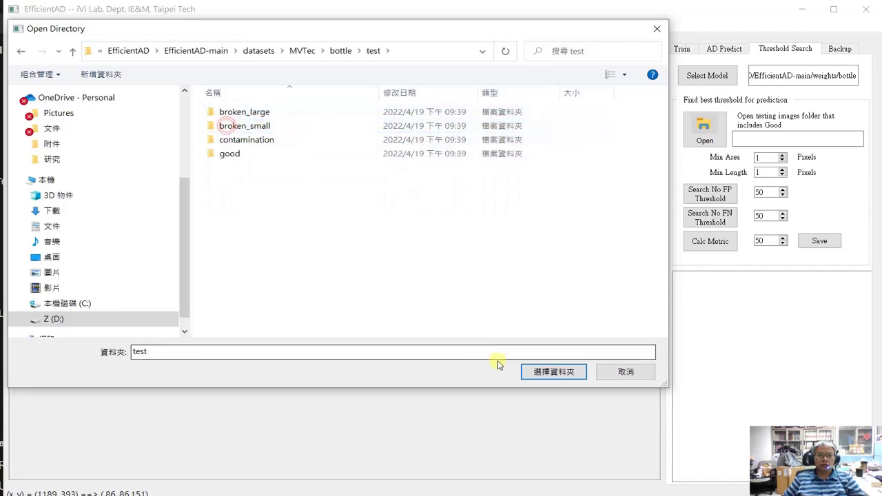
pyautogui.click(578, 373)
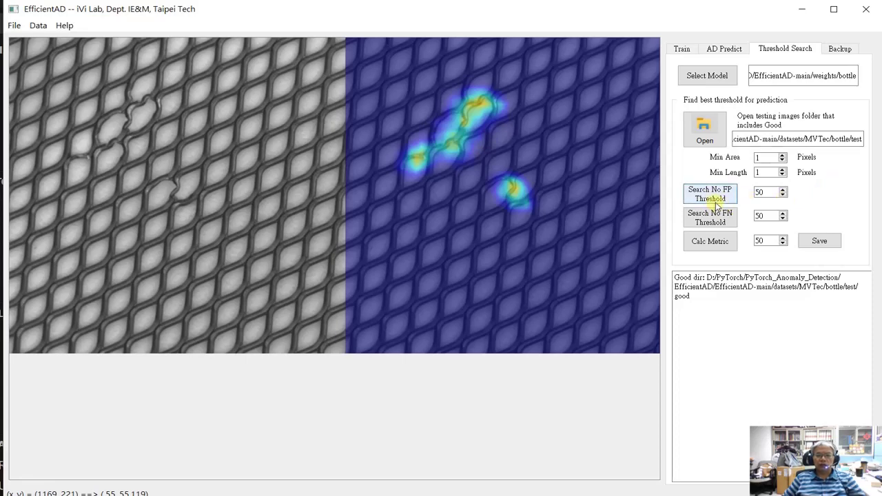
# - Calculate the metric for the bottle test images at threshold 60 and check the overkilled and underkilled images listed
pyautogui.doubleClick(769, 240)
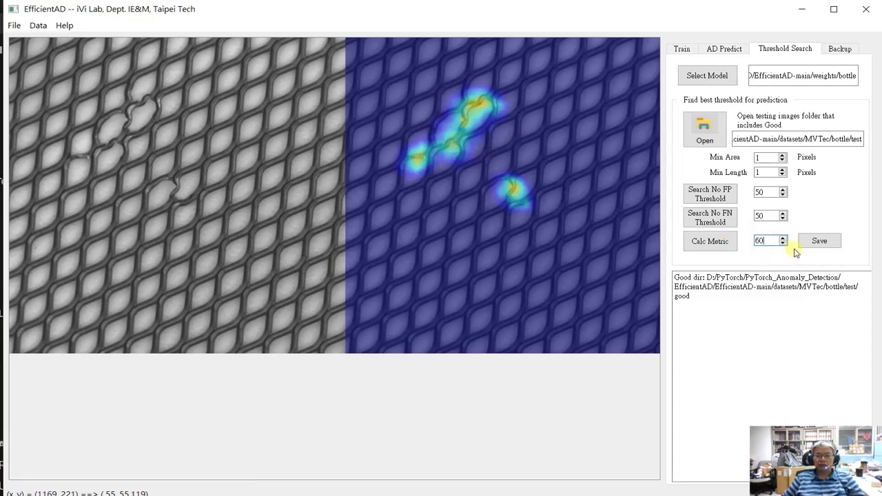
pyautogui.click(694, 243)
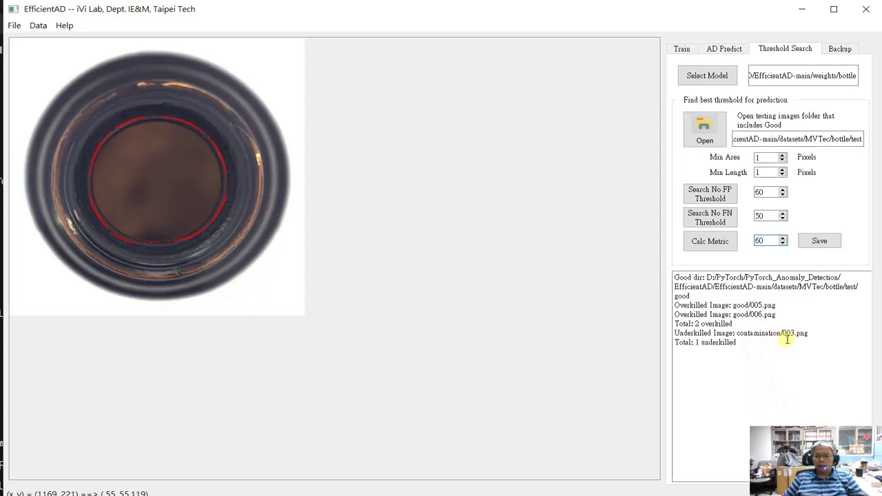
pyautogui.moveTo(778, 317); pyautogui.dragTo(662, 306)
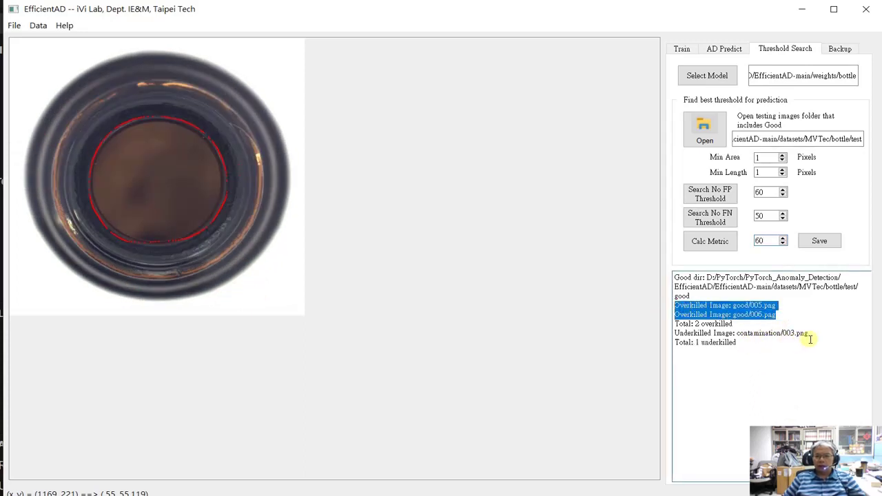
pyautogui.moveTo(811, 333); pyautogui.dragTo(657, 337)
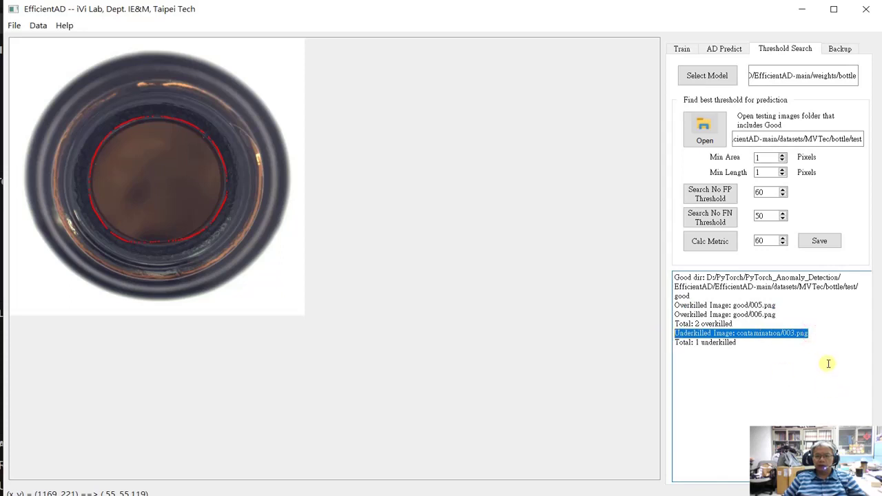
pyautogui.moveTo(779, 316); pyautogui.dragTo(657, 309)
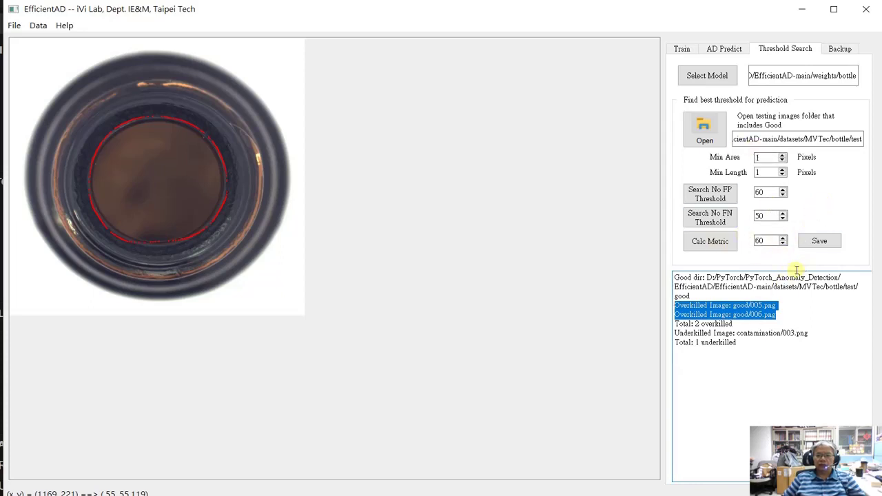
# - Lower the metric threshold to 53 and recalculate the metric for the bottle test images
pyautogui.doubleClick(762, 240)
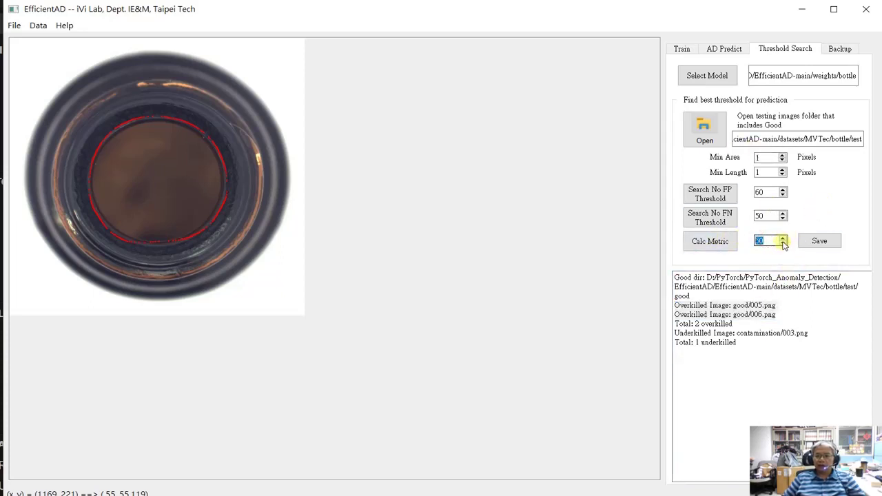
pyautogui.click(783, 243)
pyautogui.click(783, 243)
pyautogui.click(709, 245)
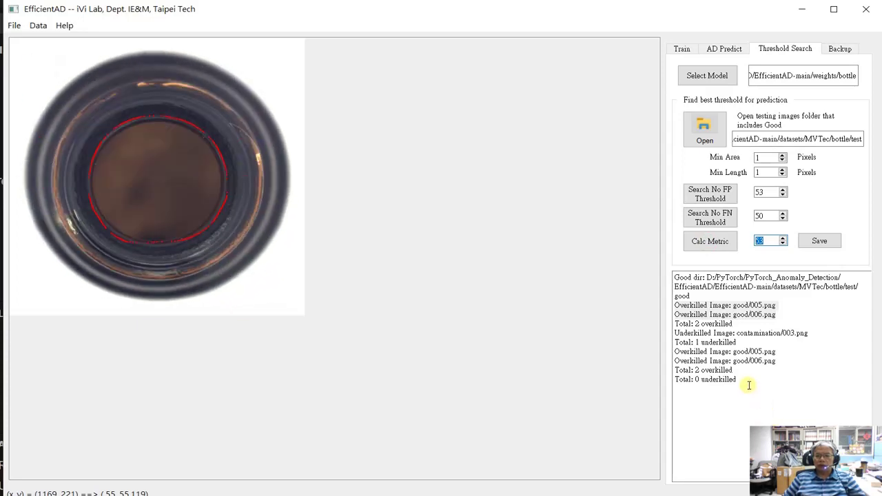
# - Examine the overkilled and underkilled results of the latest metric calculation and the No FP and No FN threshold values
pyautogui.moveTo(743, 379); pyautogui.dragTo(667, 378)
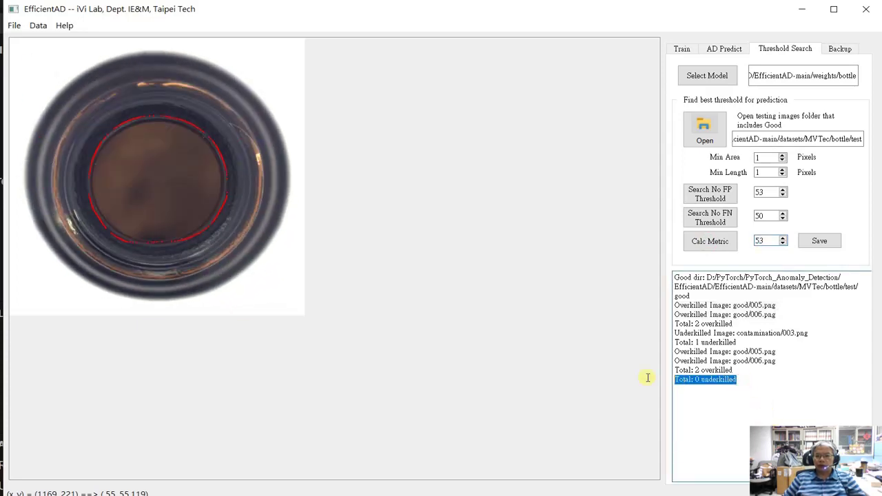
pyautogui.click(735, 375)
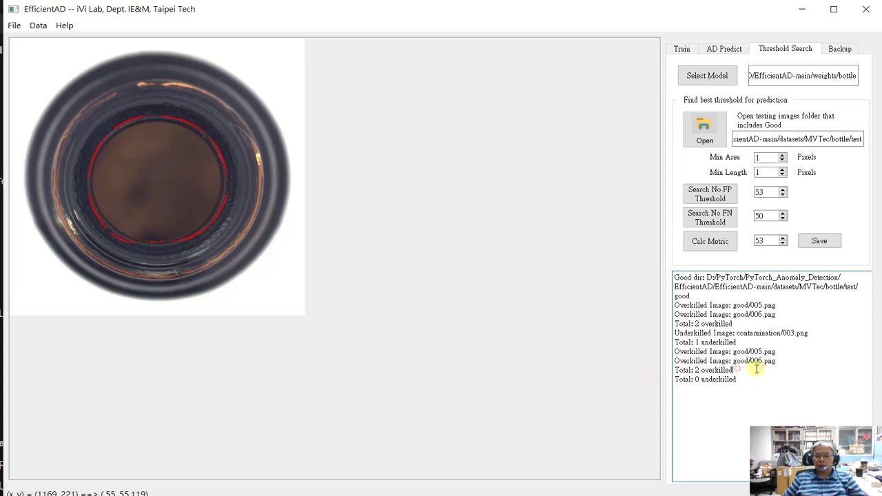
pyautogui.moveTo(737, 370); pyautogui.dragTo(662, 369)
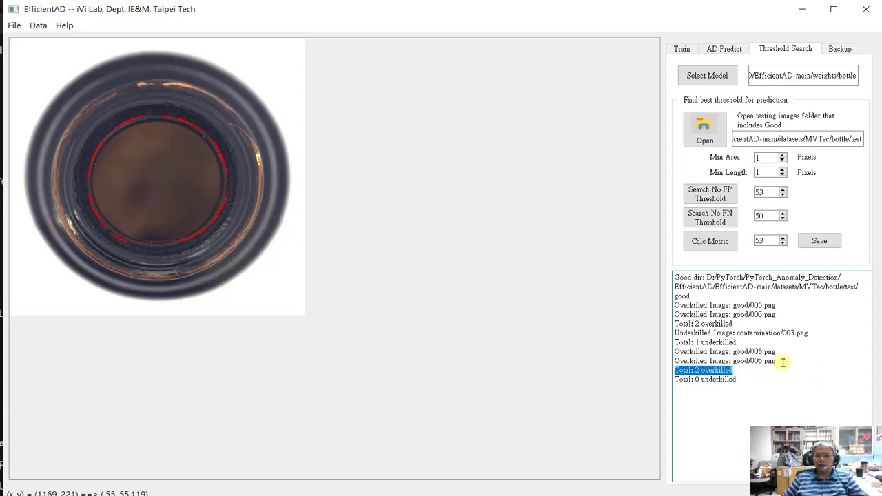
pyautogui.moveTo(782, 361); pyautogui.dragTo(668, 351)
pyautogui.click(752, 378)
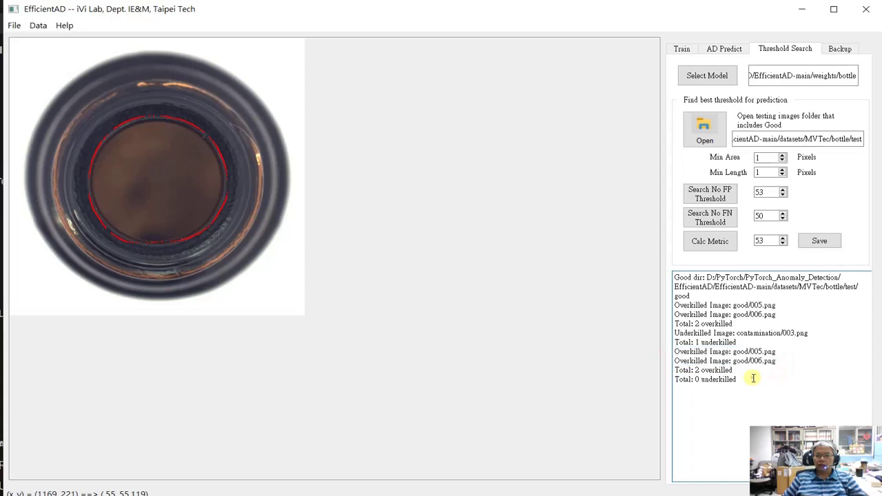
pyautogui.moveTo(757, 378); pyautogui.dragTo(657, 351)
pyautogui.click(835, 390)
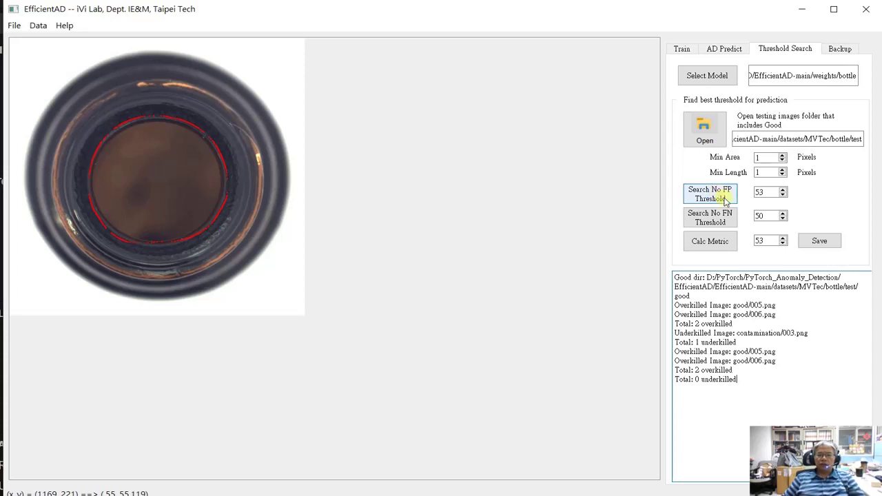
pyautogui.doubleClick(777, 192)
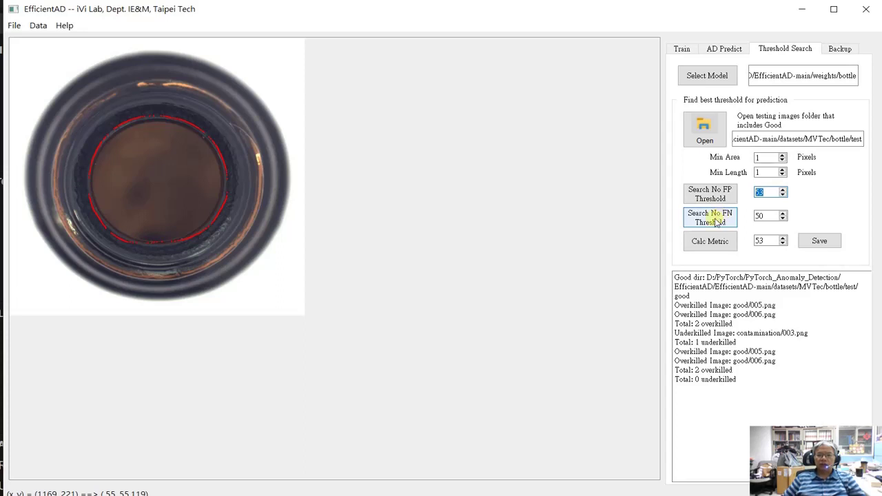
pyautogui.click(771, 215)
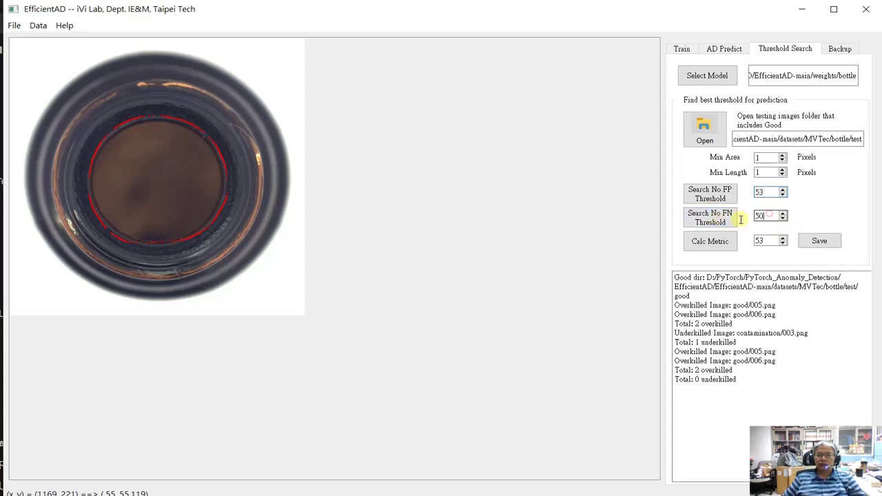
pyautogui.click(821, 194)
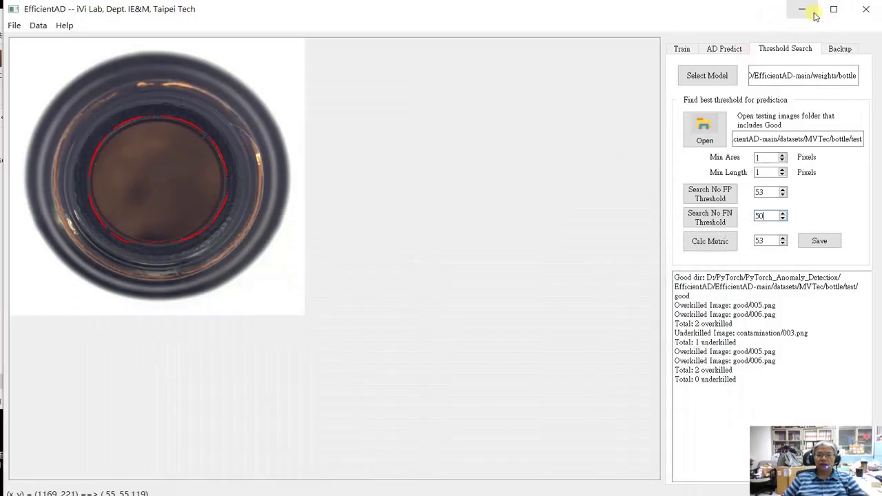
# - Switch to File Explorer, open the out/overkilled folder, view 005.png and 006.png, and return to EfficientAD
pyautogui.click(803, 9)
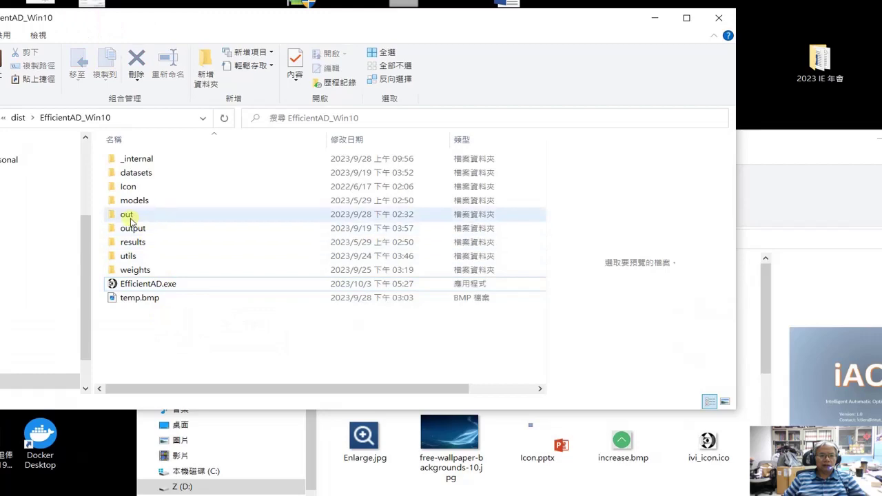
pyautogui.doubleClick(126, 216)
pyautogui.doubleClick(142, 158)
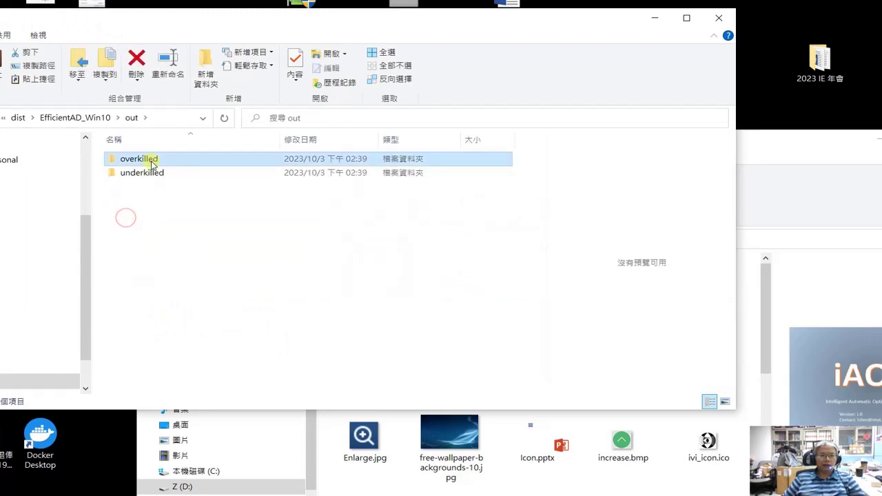
pyautogui.click(151, 173)
pyautogui.doubleClick(152, 174)
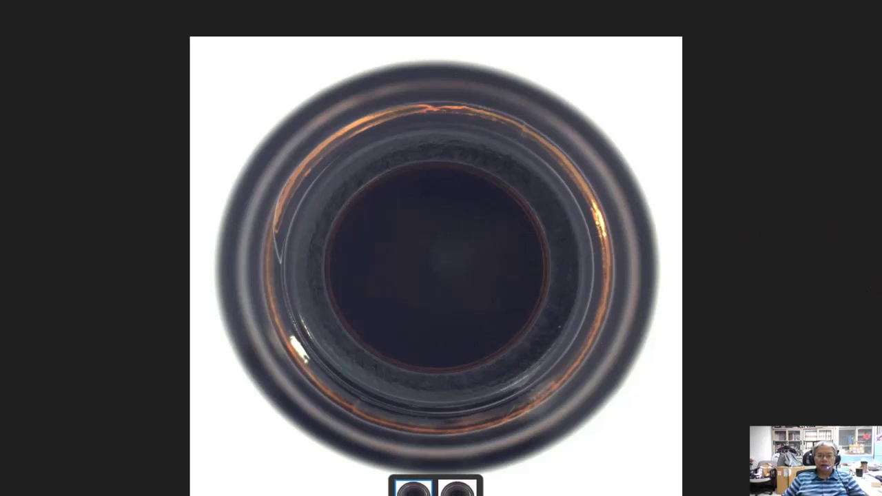
pyautogui.press('Right')
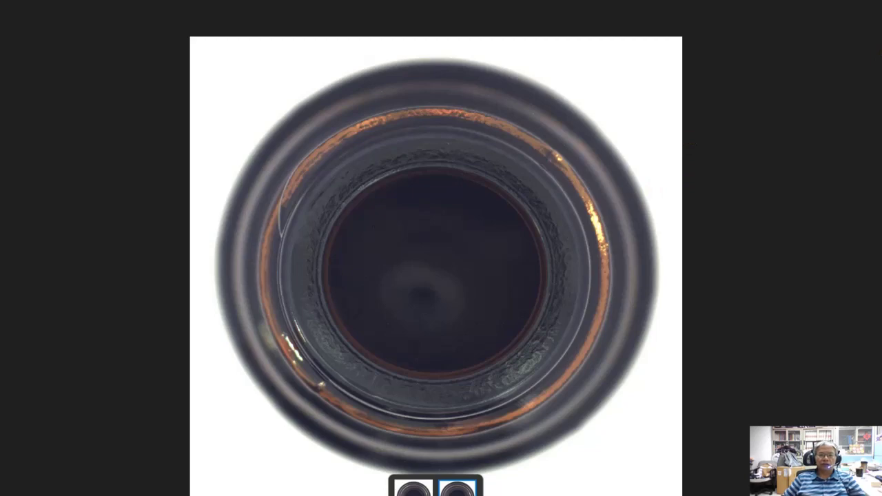
pyautogui.hotkey('alt', 'F4')
pyautogui.click(193, 246)
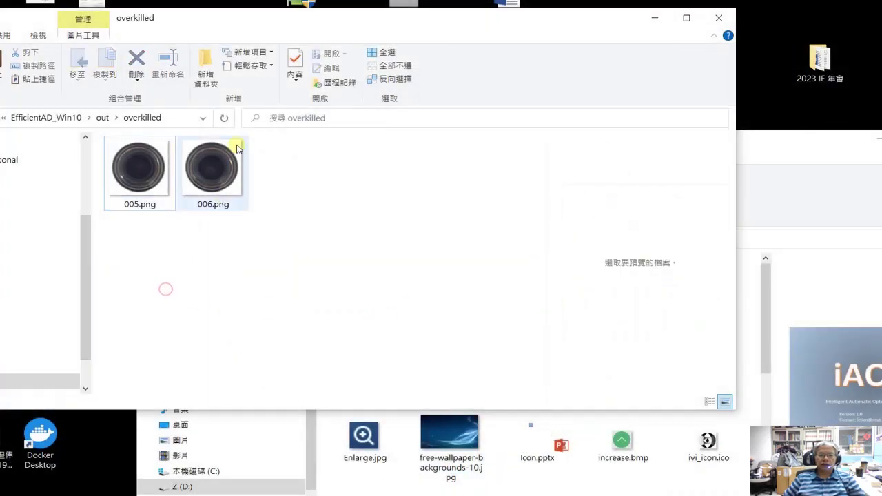
pyautogui.click(235, 152)
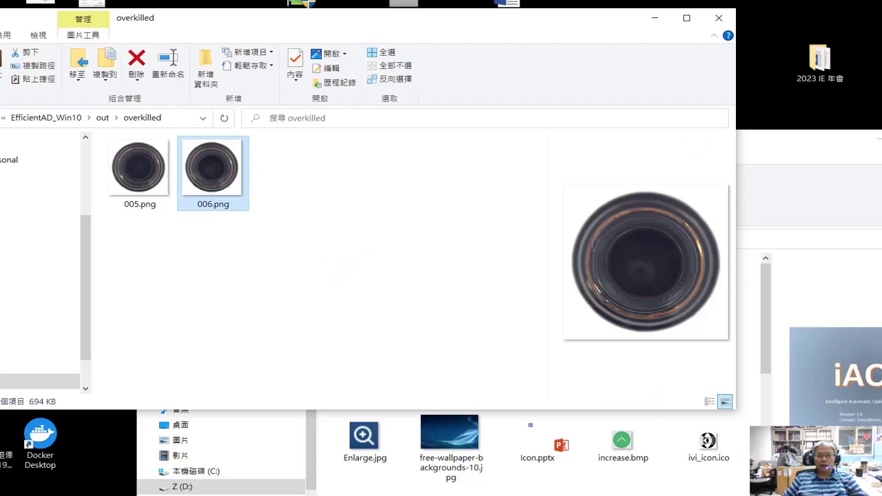
pyautogui.hotkey('alt', 'F4')
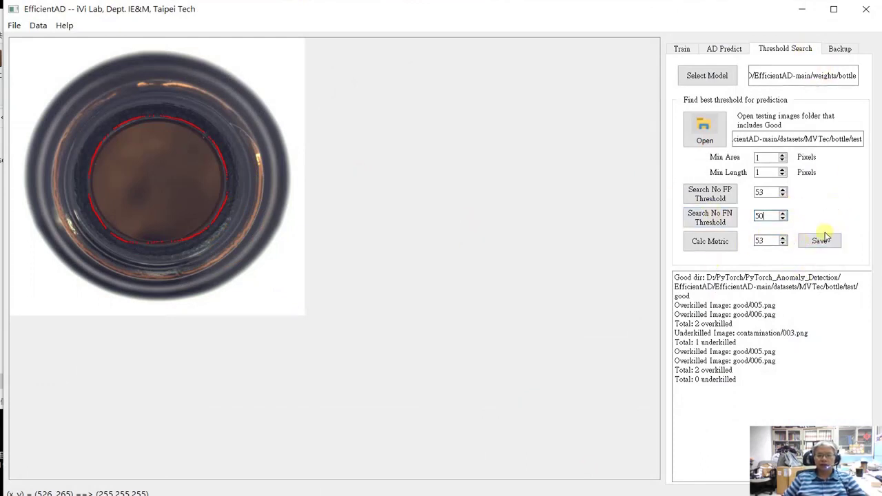
# - Start the search for the No FP threshold on the bottle test images
pyautogui.click(722, 195)
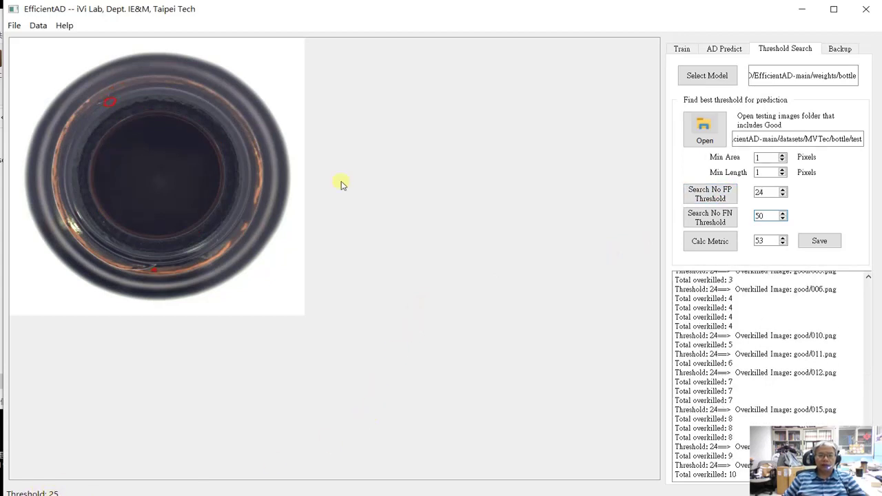
pyautogui.moveTo(364, 12); pyautogui.dragTo(366, 5)
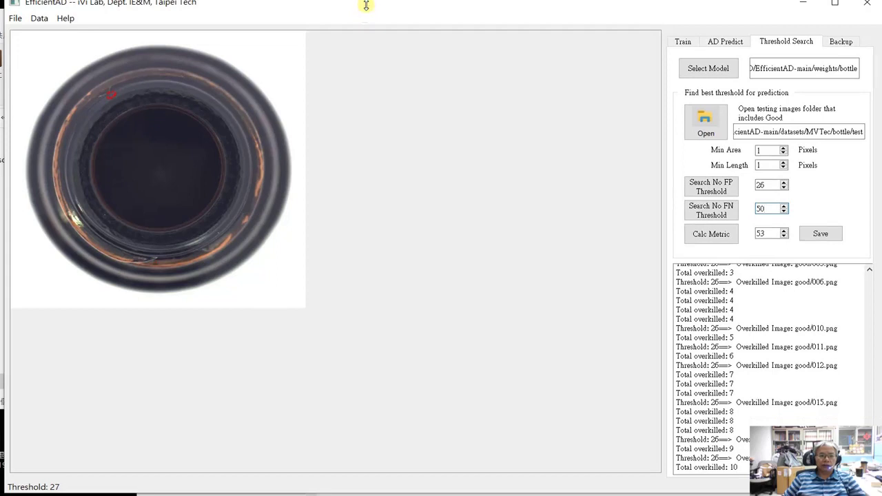